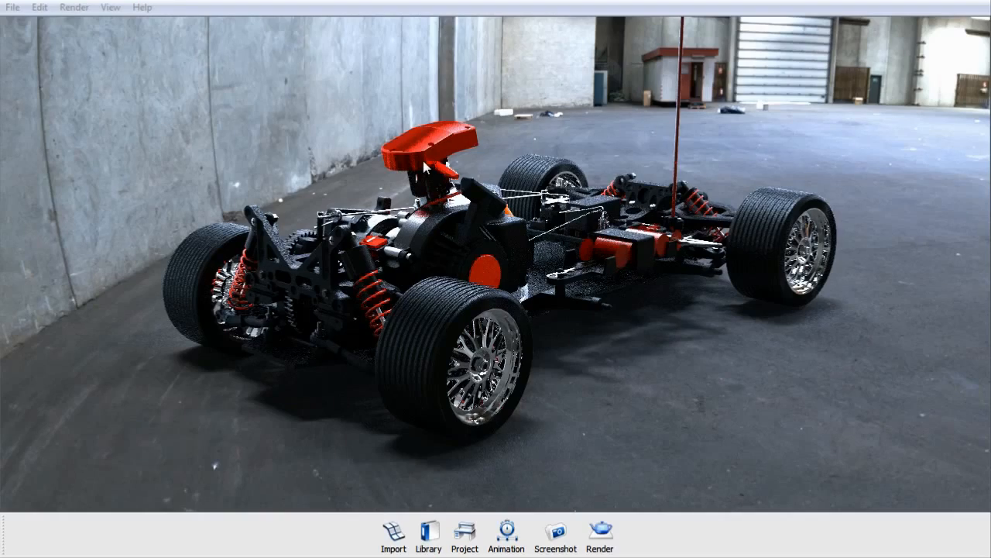
Step: Orbit the camera around the RC car to view it from another side, and return to the original angle
left_click(274, 140)
left_click_drag(274, 140, 741, 157)
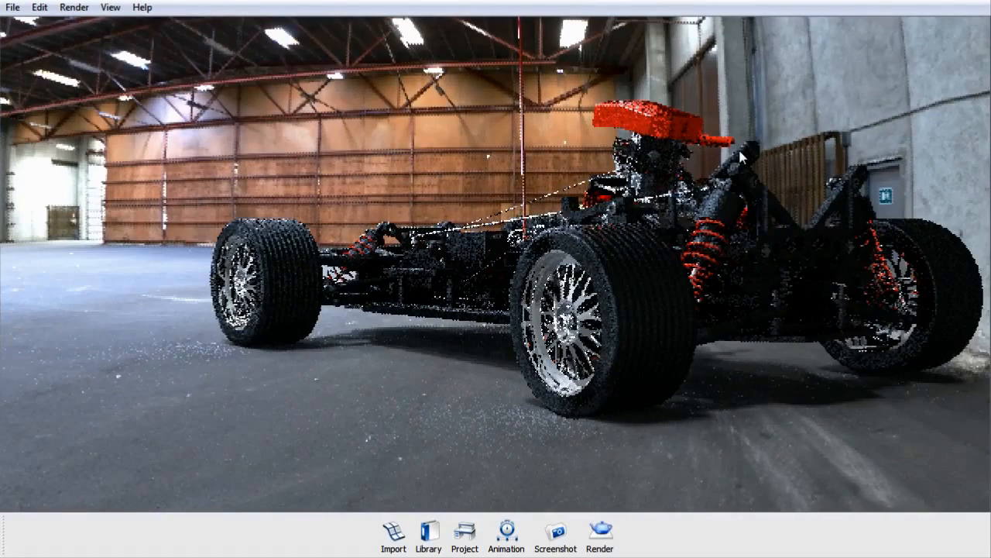
left_click_drag(579, 190, 309, 182)
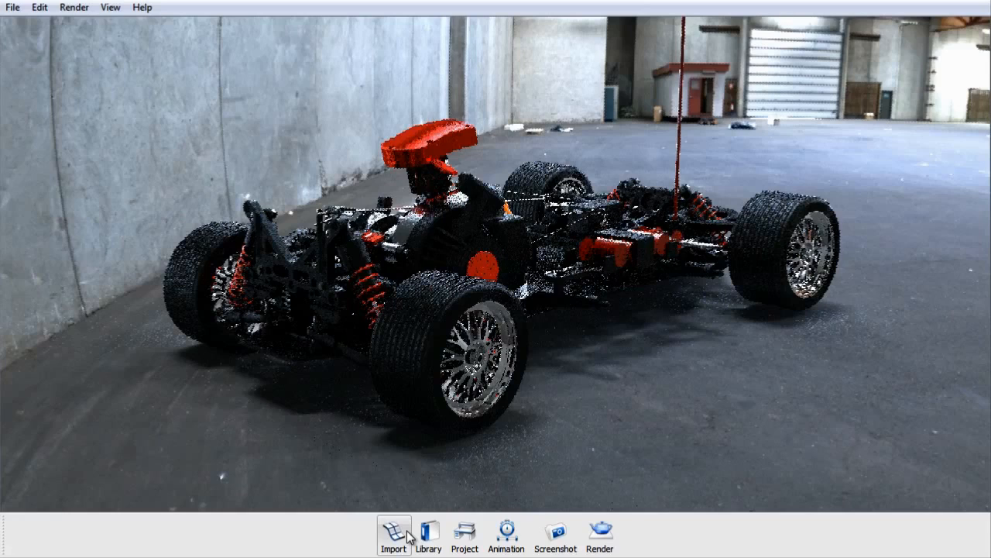
Step: Display the KeyShot hotkey list to review the available shortcuts, and hide it again
key("k")
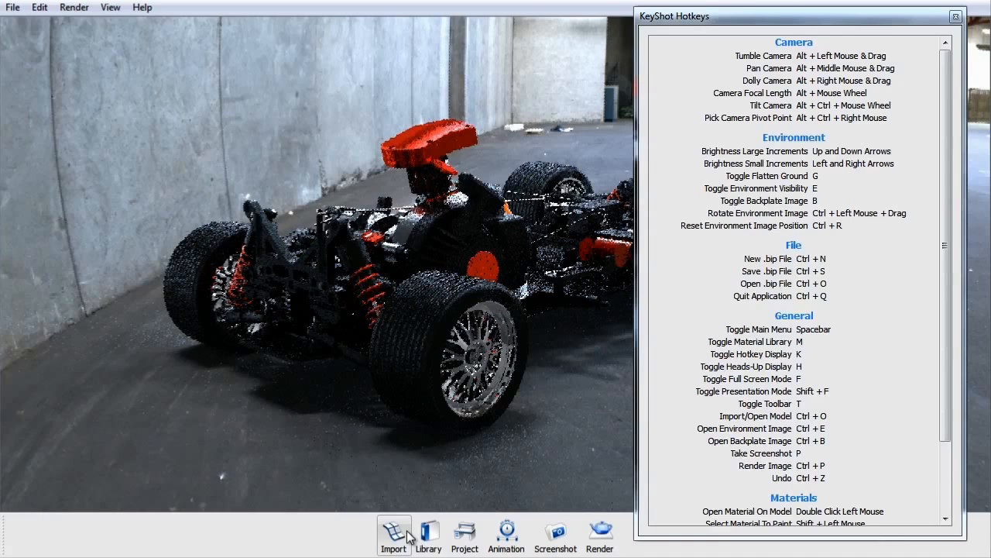
key("k")
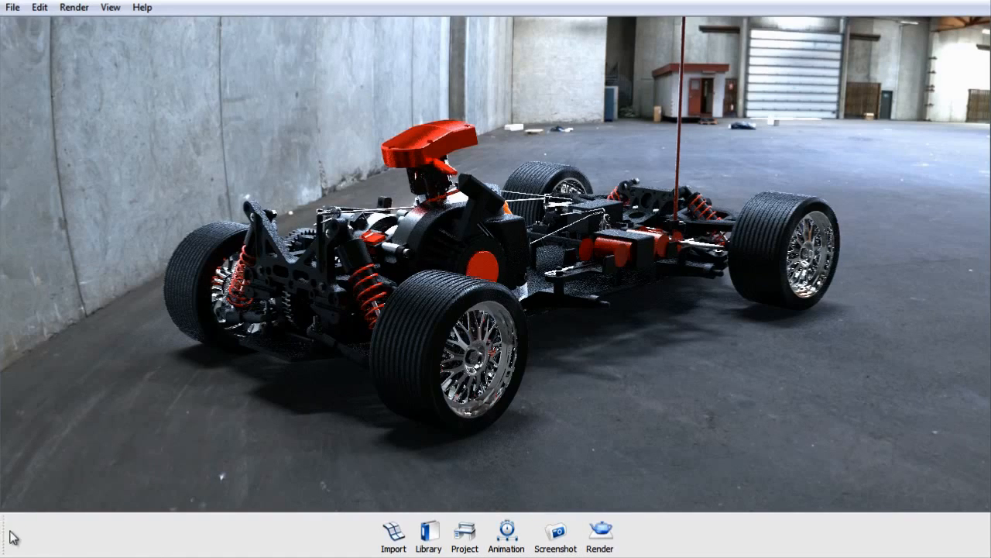
Step: Undock the main toolbar and dock it vertically along the left edge of the viewport
left_click_drag(7, 534, 159, 422)
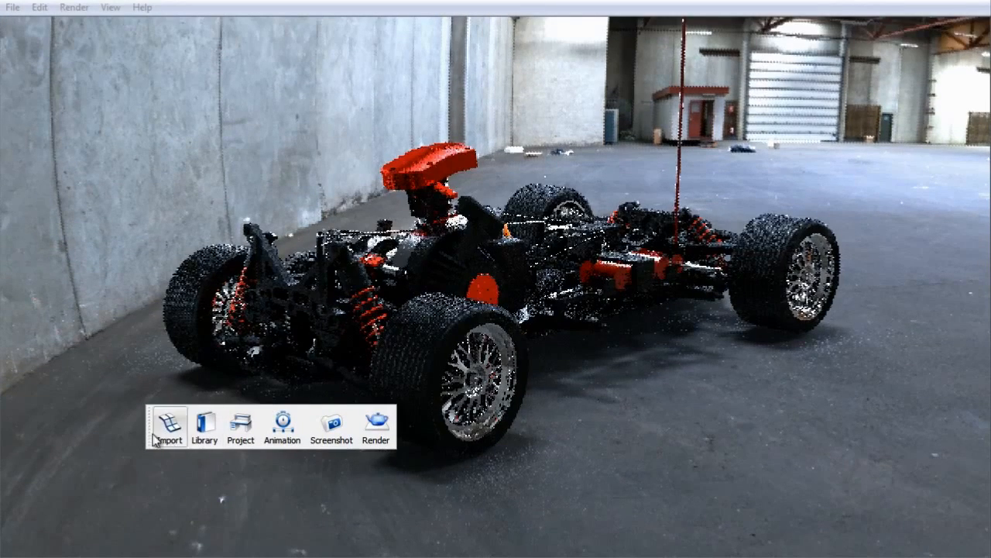
left_click_drag(150, 427, 19, 233)
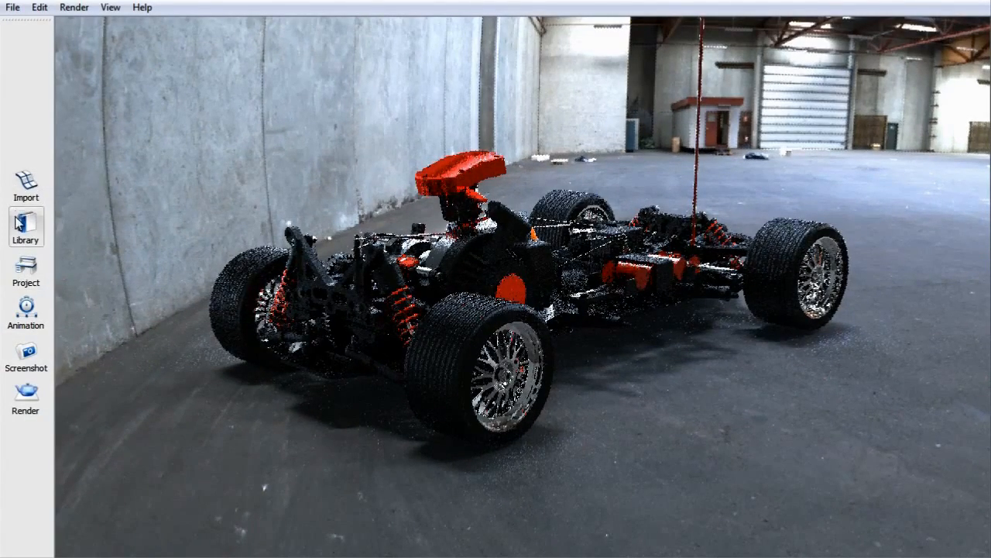
Step: Hide and restore the text labels of the main toolbar, and dock it back below the viewport
right_click(25, 79)
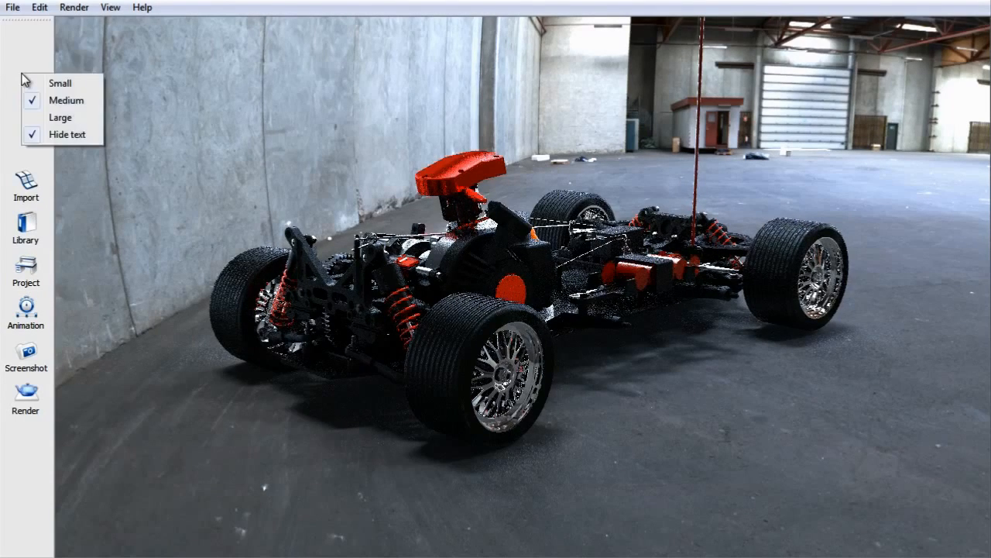
left_click(64, 135)
right_click(18, 122)
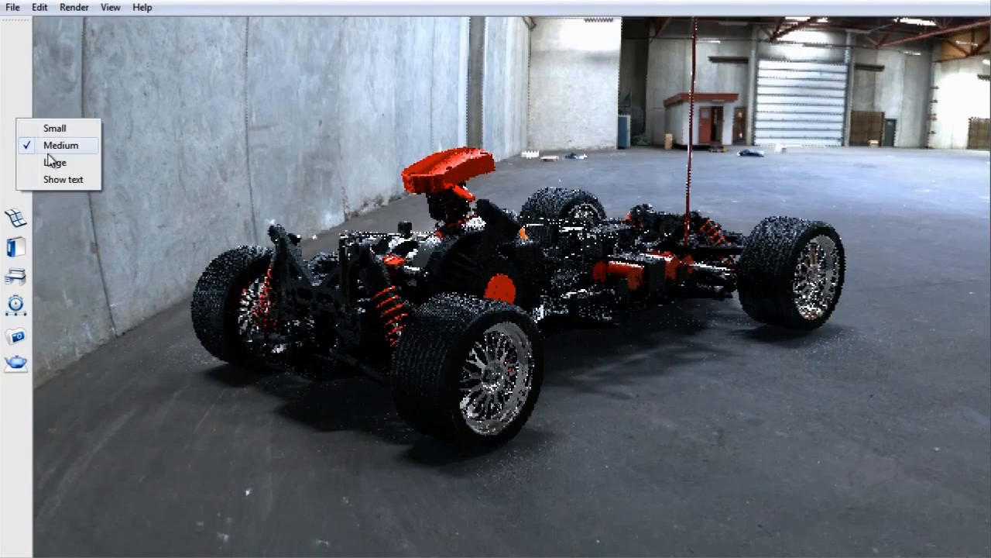
left_click(50, 178)
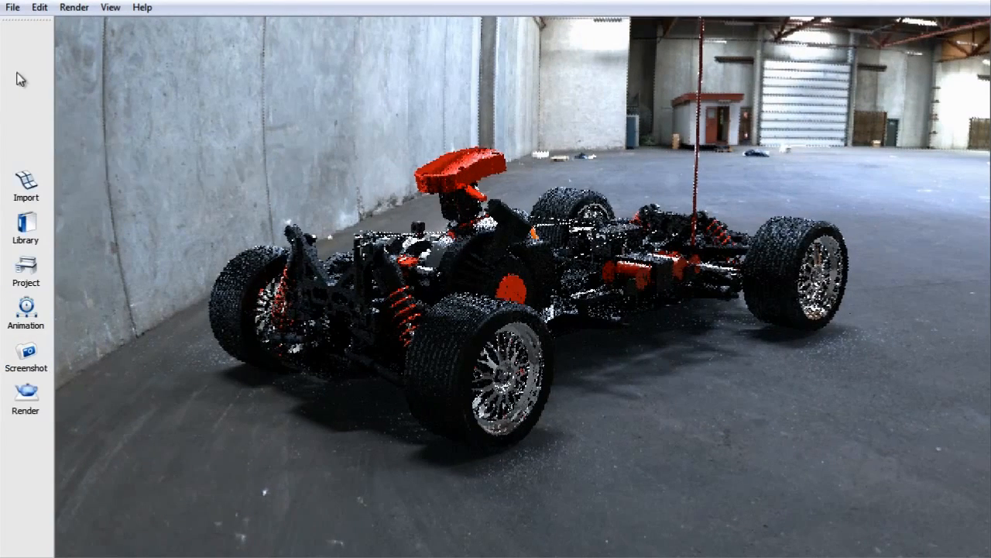
left_click_drag(31, 26, 188, 522)
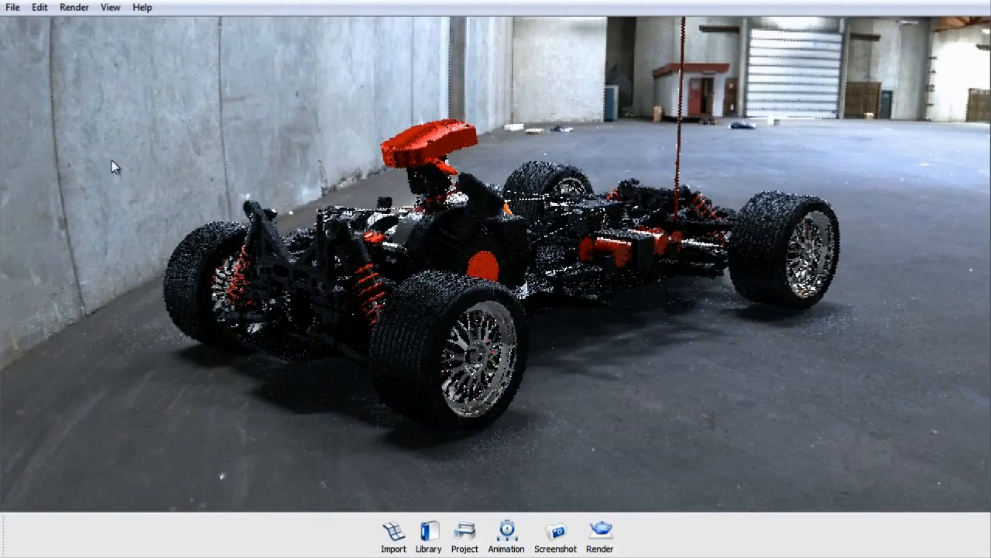
Step: Open the Preferences and examine the general settings, keeping the dialog clear of the model
left_click(36, 11)
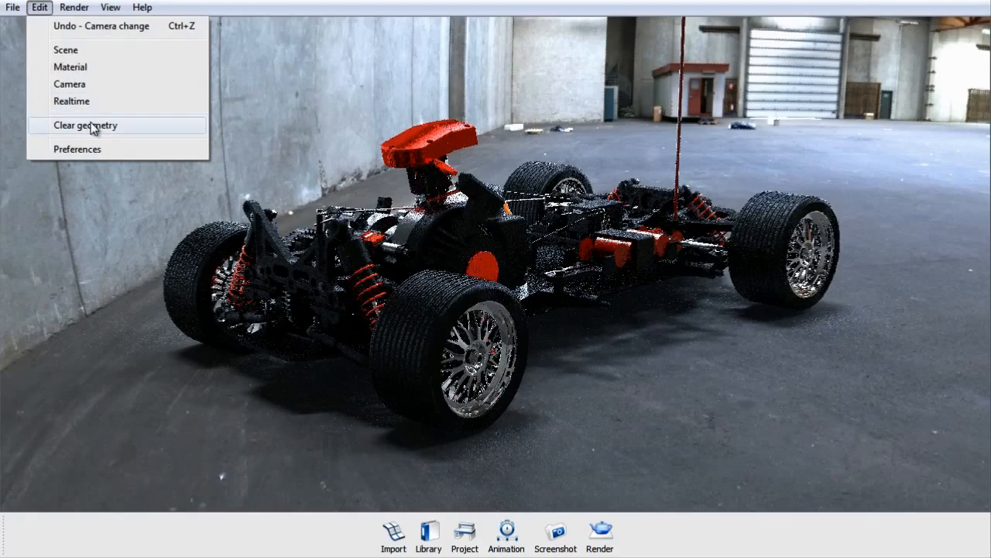
left_click(88, 152)
left_click_drag(575, 226, 146, 52)
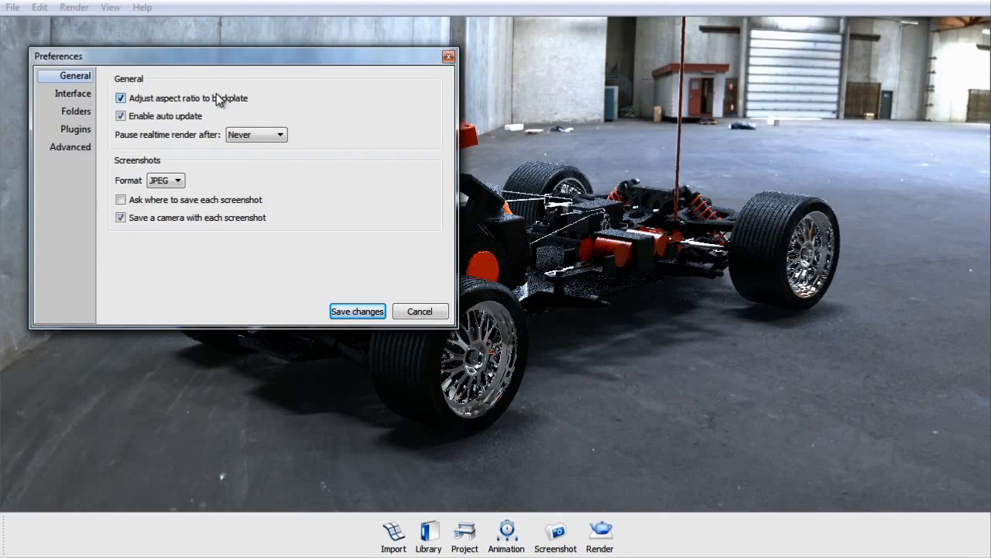
left_click_drag(240, 67, 679, 185)
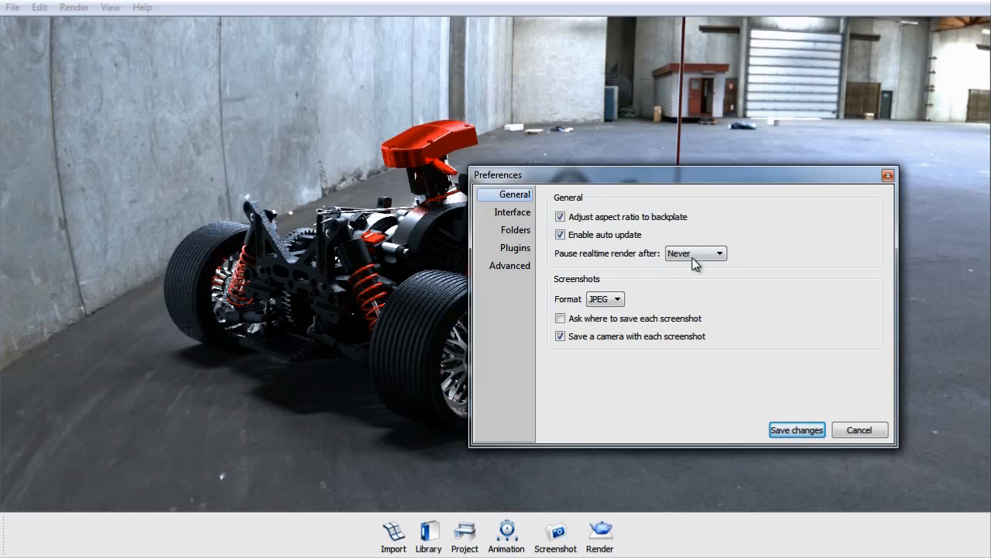
left_click_drag(763, 174, 327, 174)
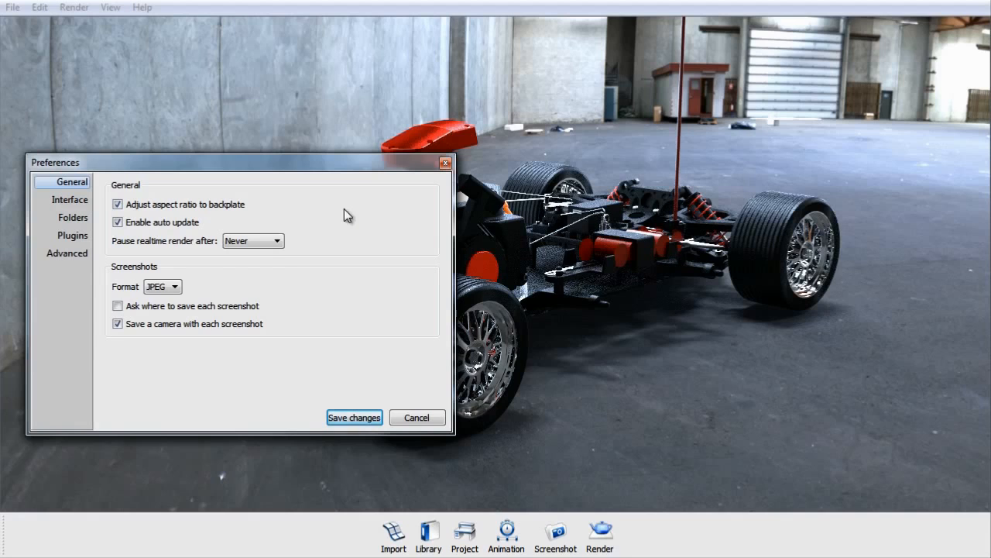
Step: Examine the available choices for pausing the realtime render and for the screenshot format
left_click(273, 242)
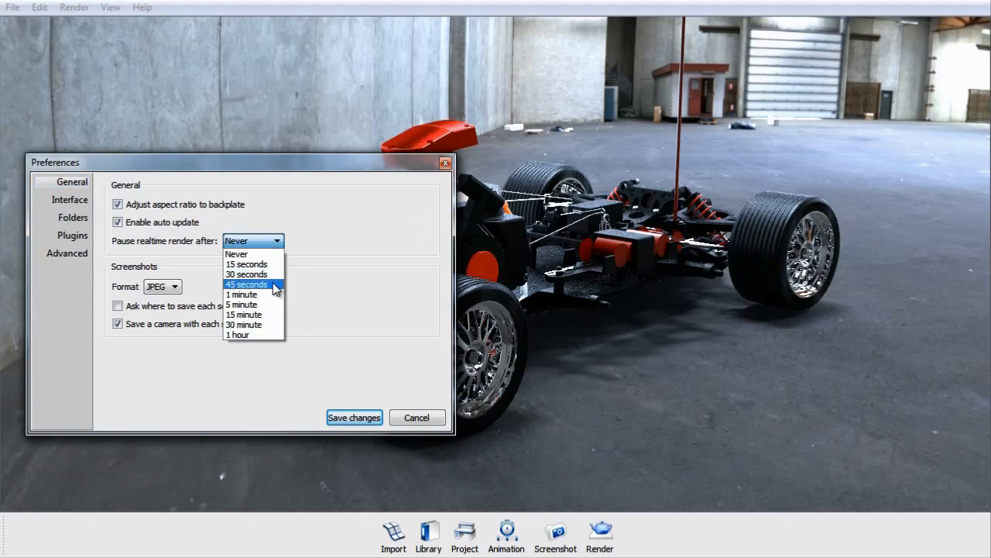
left_click(361, 252)
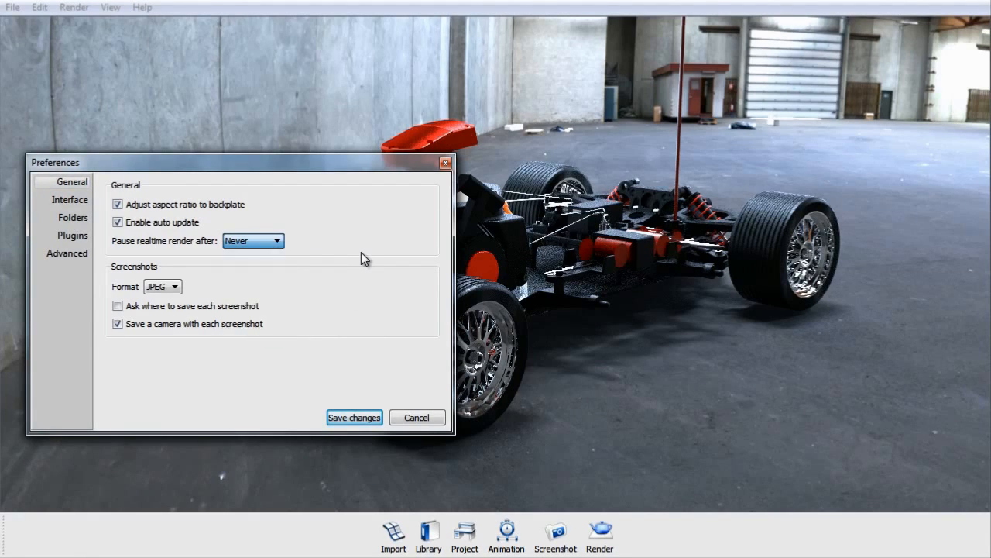
left_click(175, 291)
left_click(285, 294)
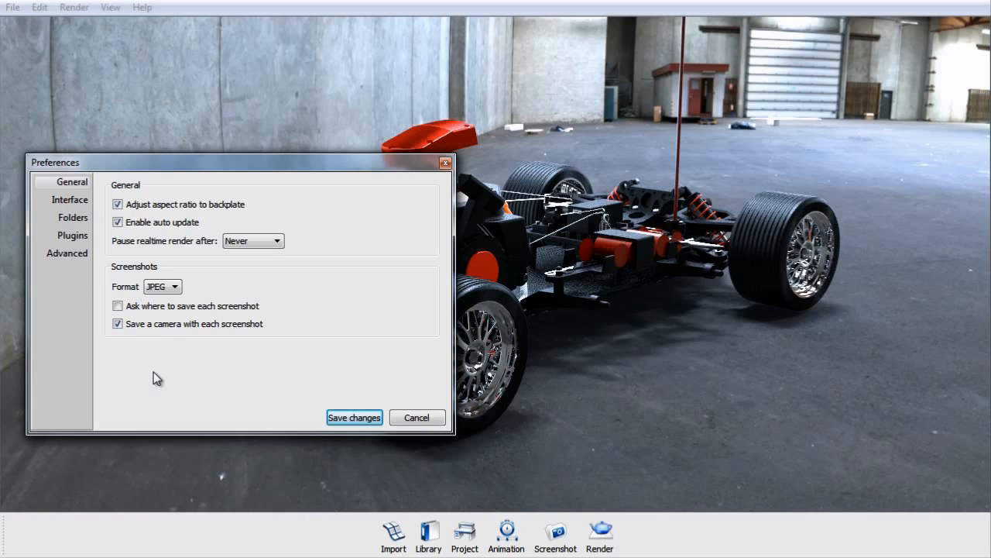
Step: Show the interface preferences and examine the available languages
left_click_drag(358, 161, 409, 165)
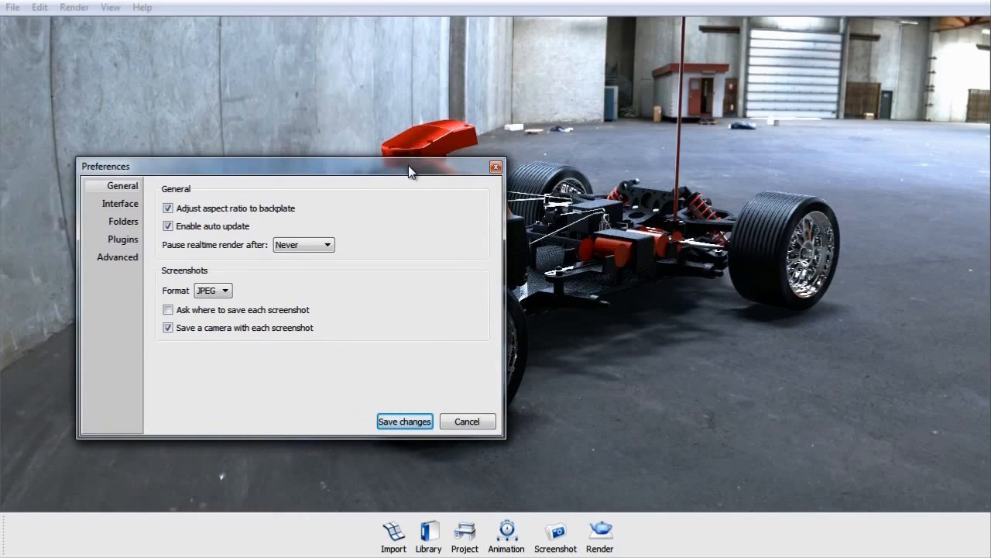
left_click(118, 207)
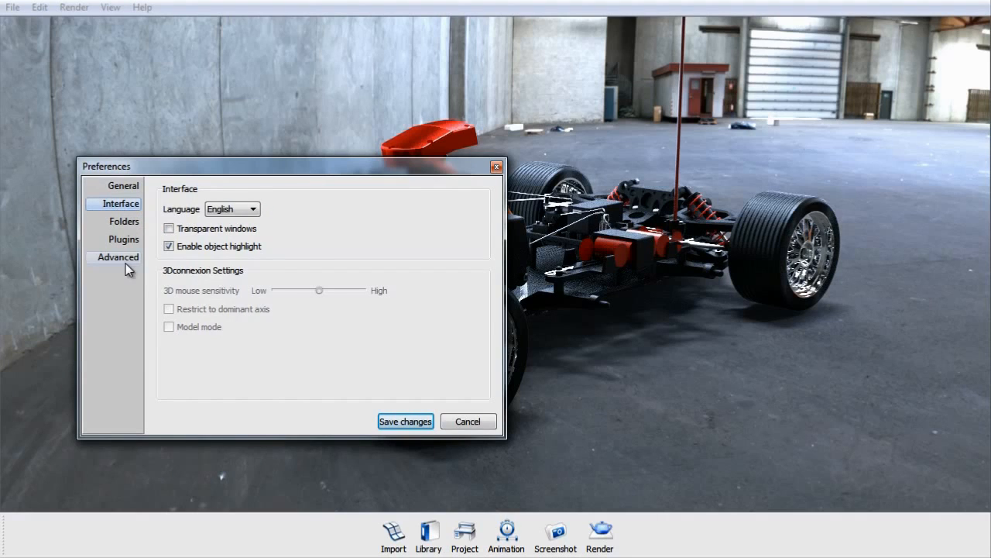
left_click(254, 210)
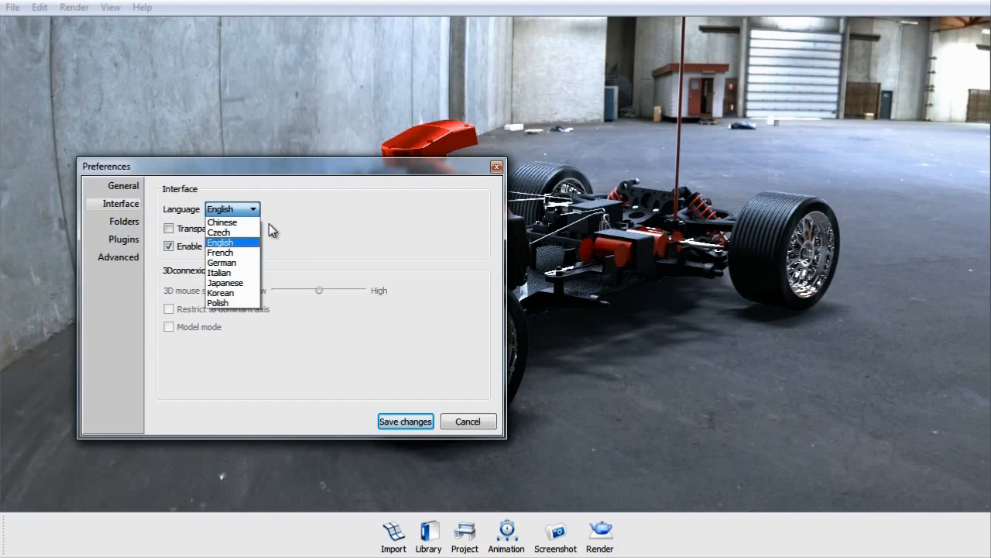
left_click(328, 225)
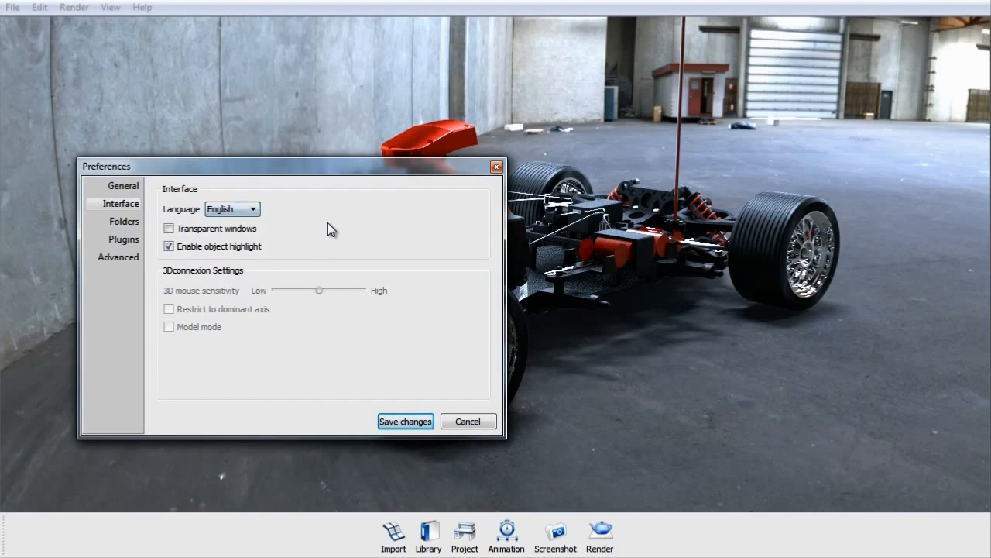
Step: Turn the Transparent windows option on and off again, and close the Preferences without saving
left_click(207, 232)
left_click(170, 229)
left_click_drag(287, 175, 752, 239)
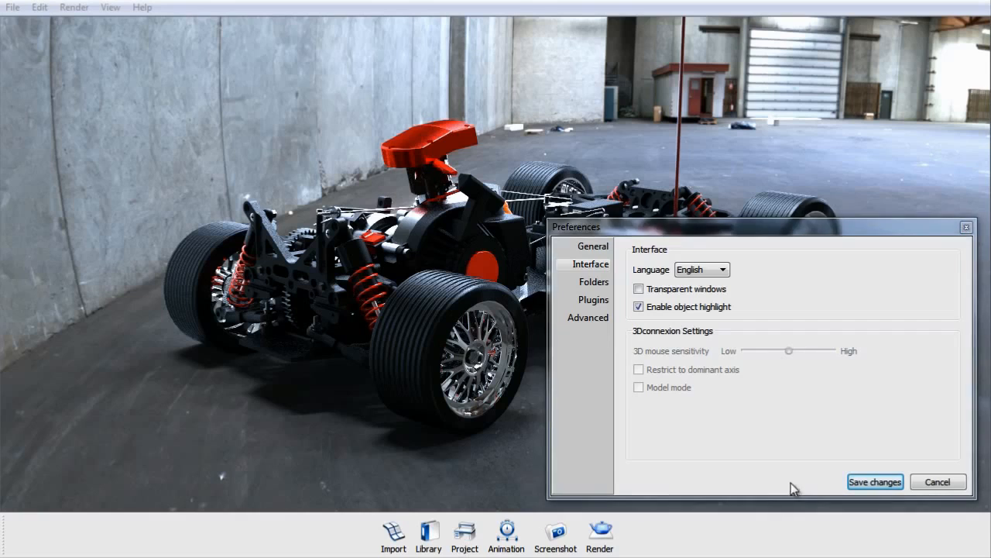
left_click(959, 485)
Step: Open the project's scene tree, expand the ecoline model and select the pneu part to view its highlight
left_click(474, 542)
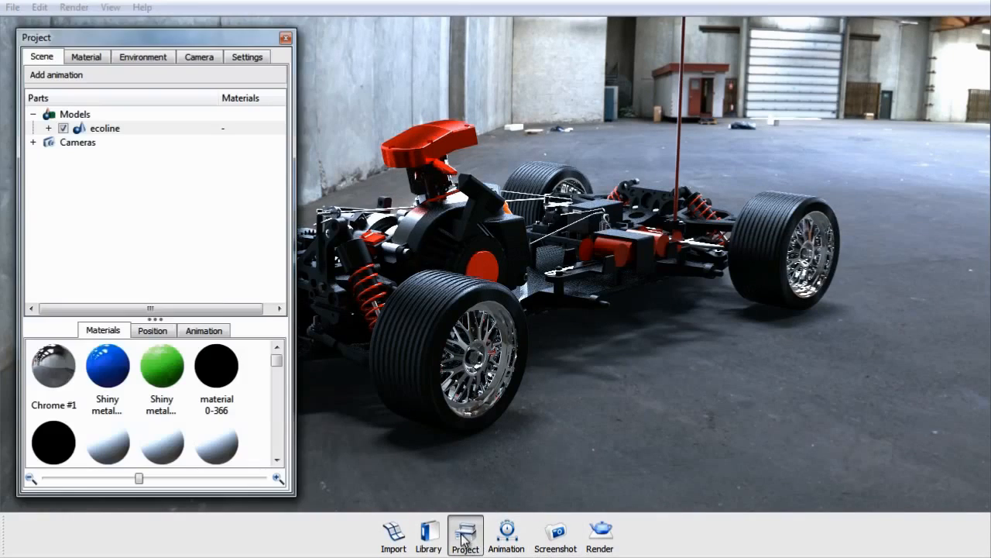
left_click(49, 129)
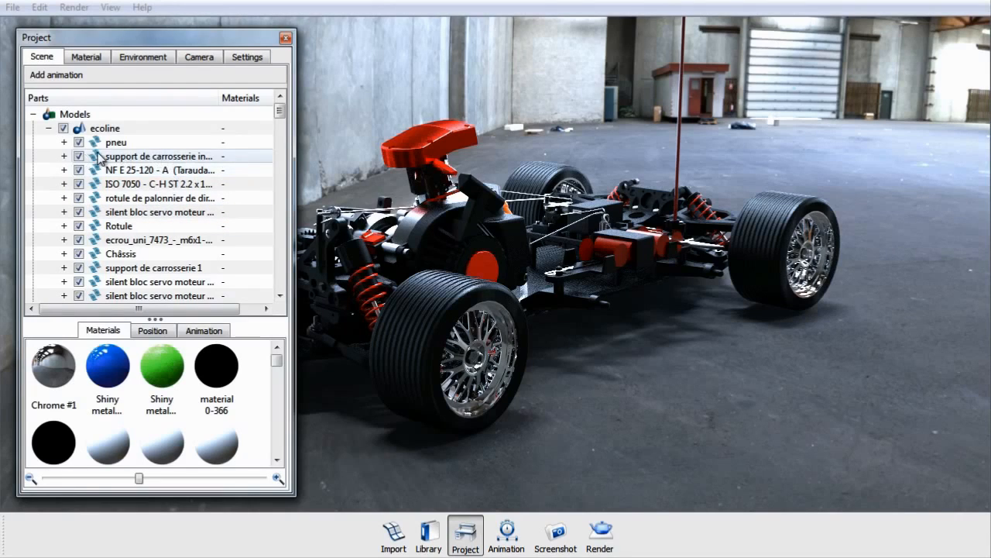
left_click(132, 144)
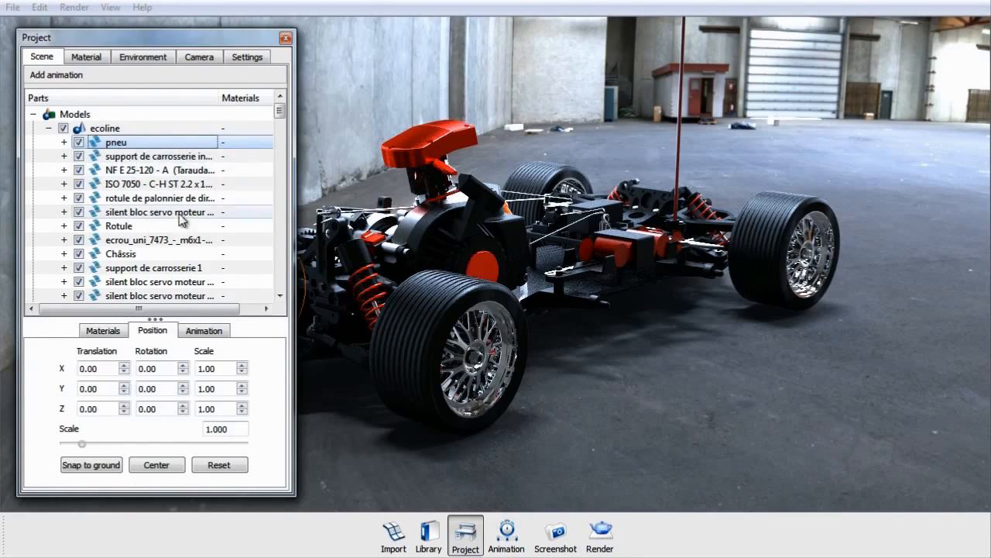
left_click_drag(226, 40, 877, 58)
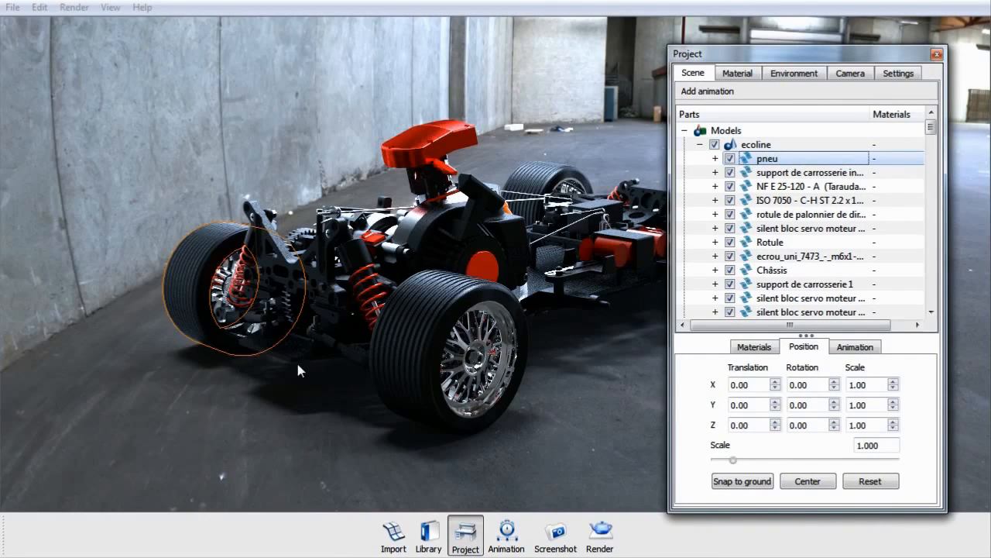
Step: Select the ecrou_uni_7473, support de carrosserie 1 and ISO 7050 parts in turn to examine their highlights, and close the project window
left_click(783, 256)
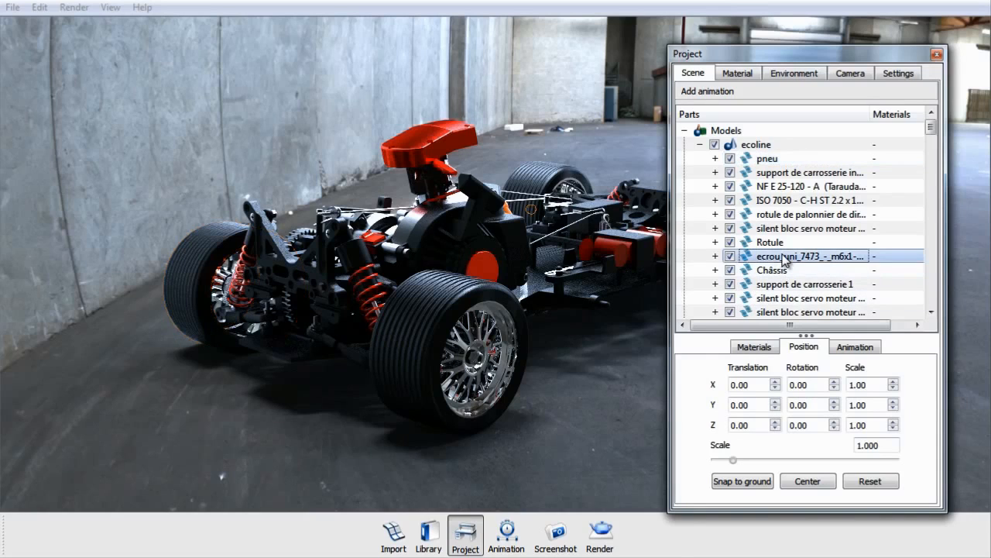
left_click(774, 283)
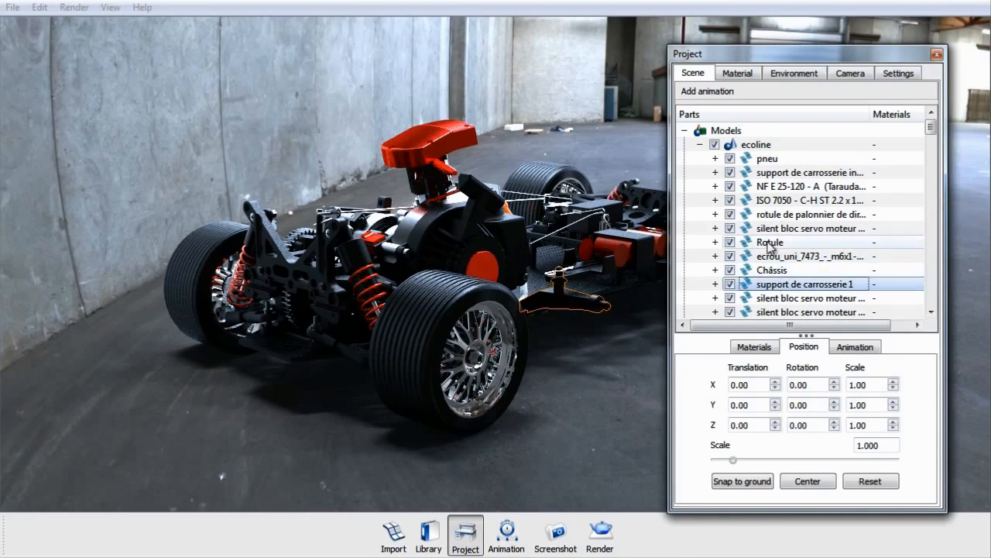
left_click(780, 202)
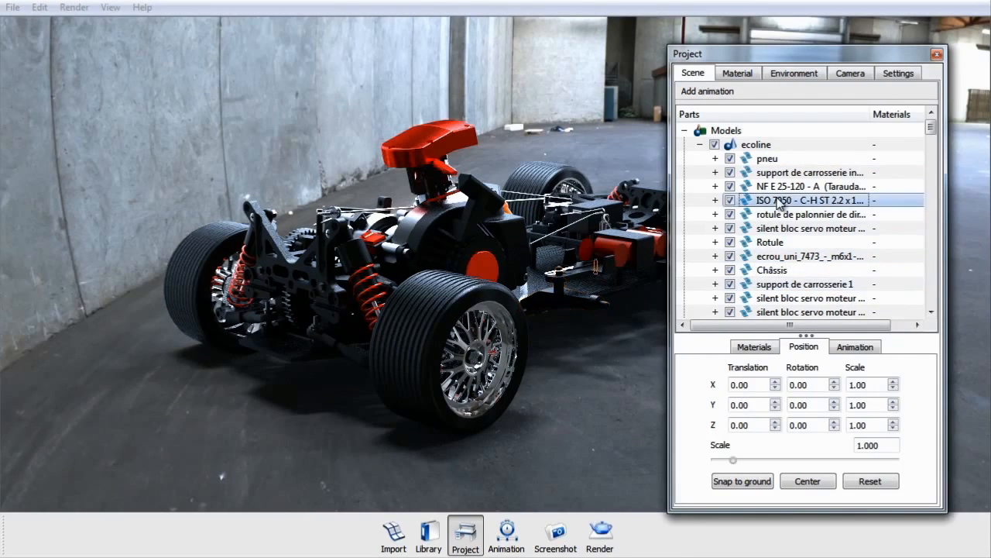
left_click(938, 55)
Step: Reopen the Preferences and examine the interface options, including the 3Dconnexion settings
left_click(39, 7)
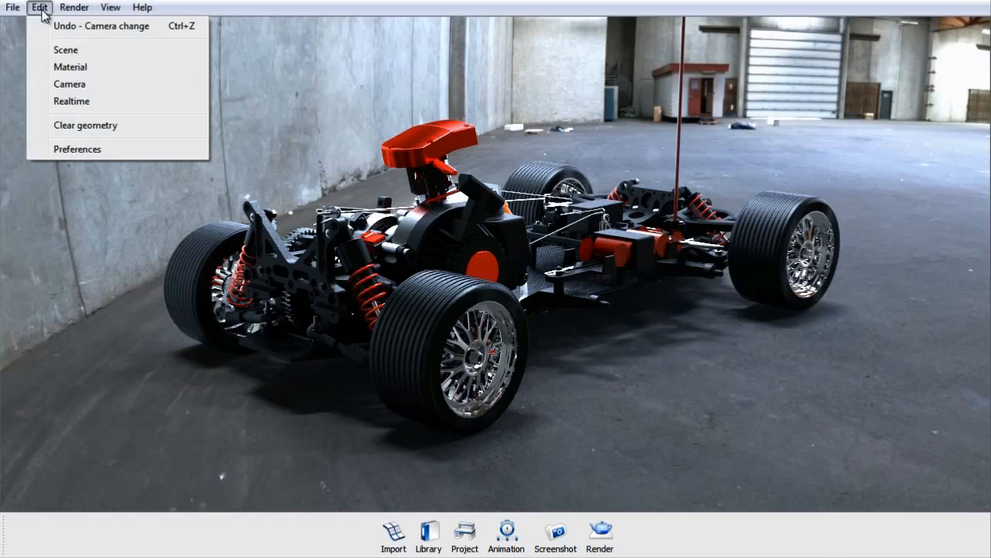
left_click(72, 148)
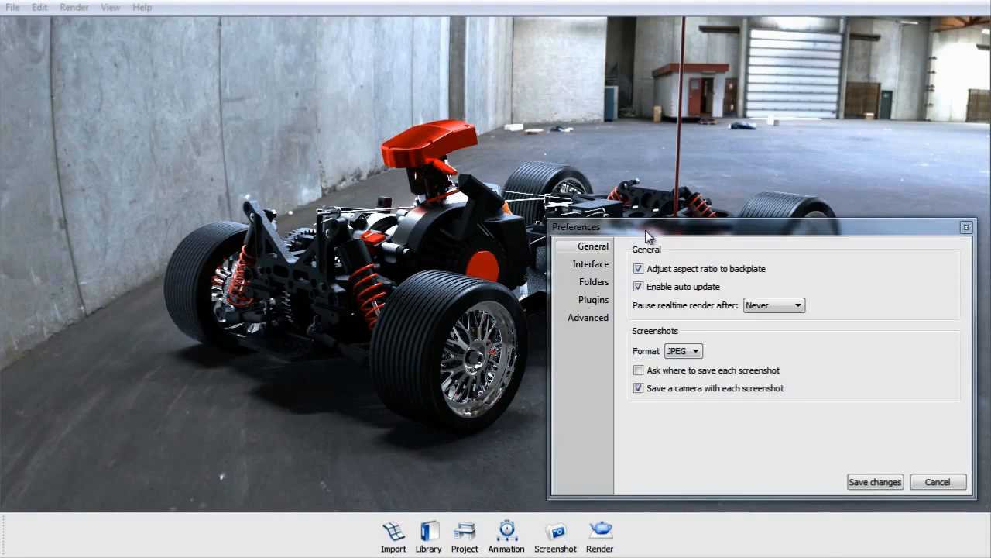
left_click(604, 267)
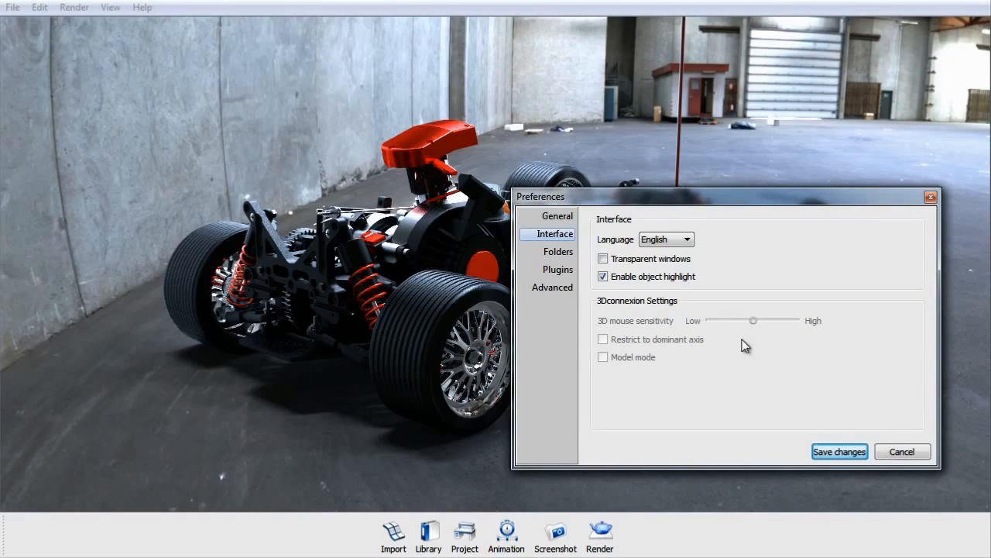
Step: Examine the resource folder locations in the Preferences, and show the plugins page
left_click(571, 253)
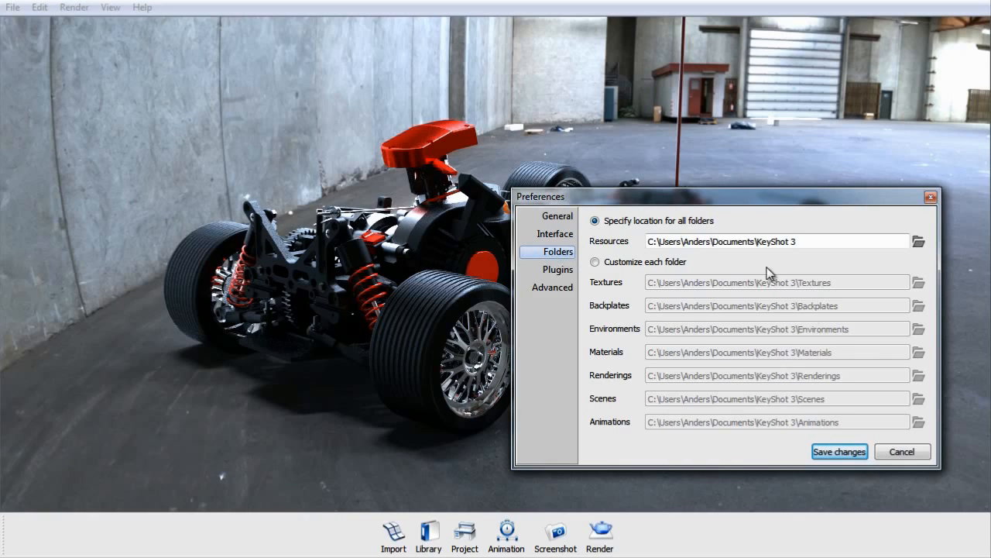
left_click_drag(848, 201, 814, 158)
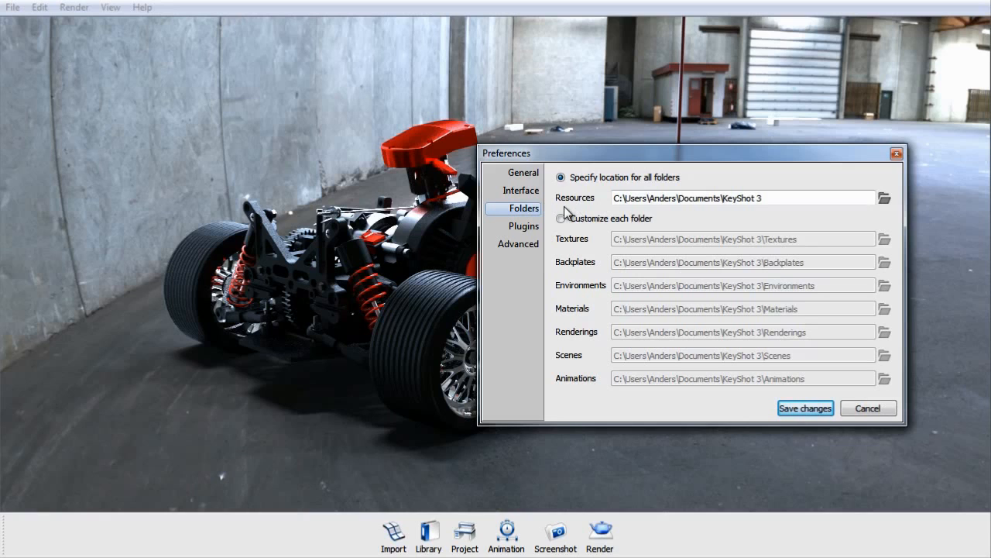
left_click(524, 226)
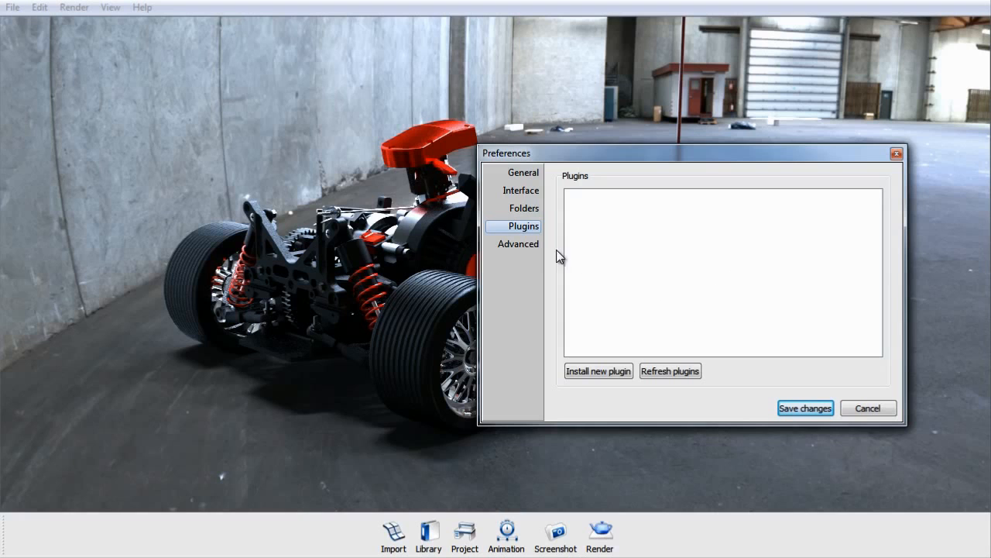
Step: Examine the advanced Preferences with the realtime update and network proxy options, and close the dialog without saving
left_click(519, 243)
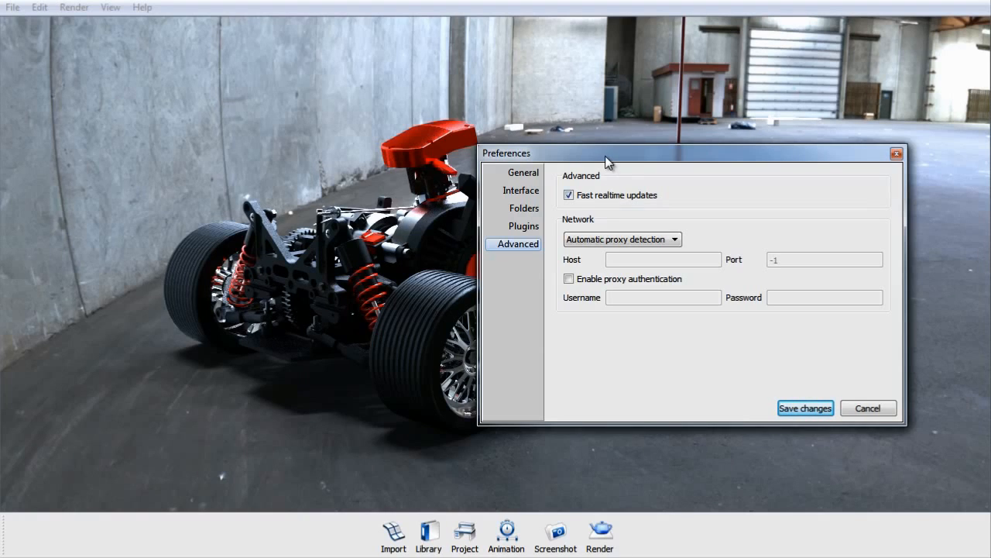
left_click_drag(608, 159, 627, 162)
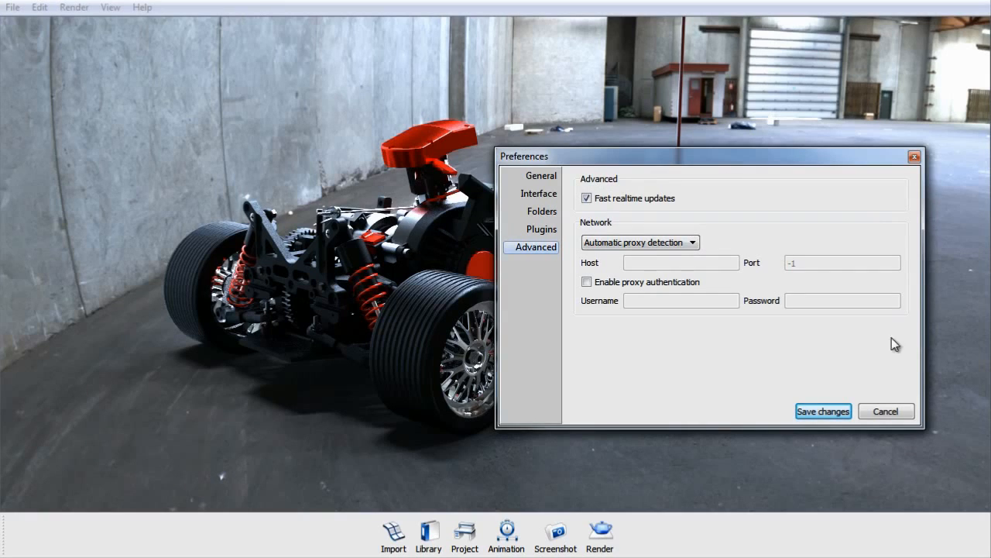
left_click(871, 410)
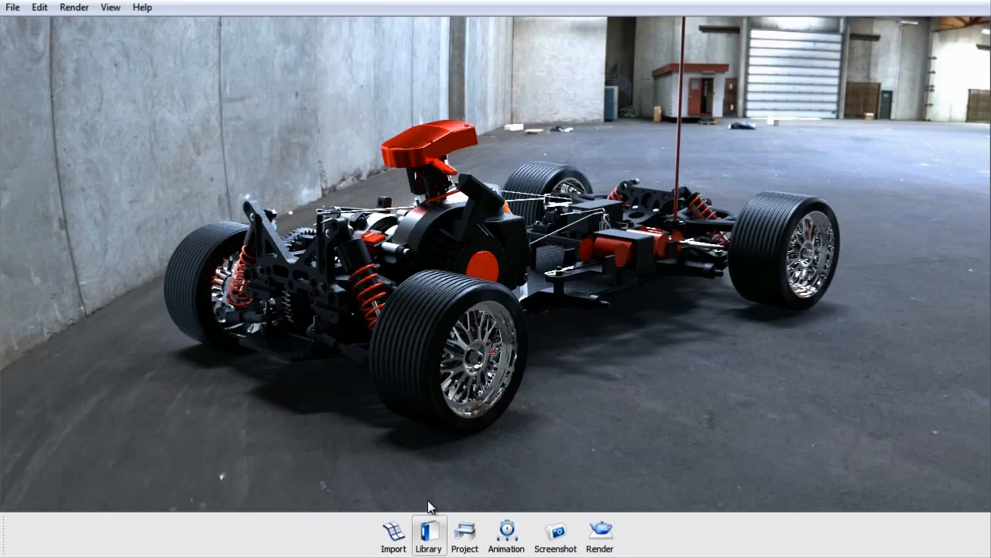
Step: Open the library, move its window clear of the lower edge, and browse the Fabric materials
left_click(427, 532)
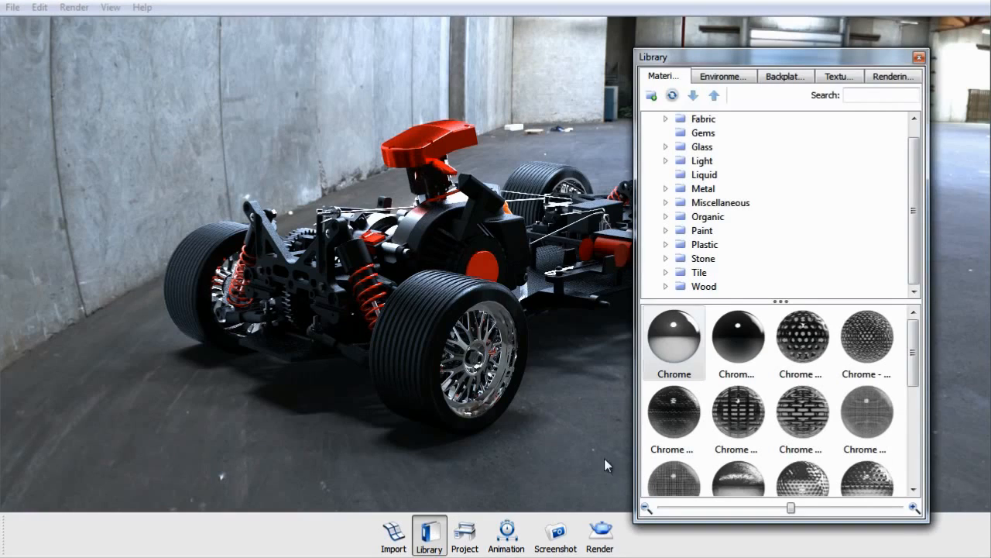
left_click_drag(730, 57, 745, 30)
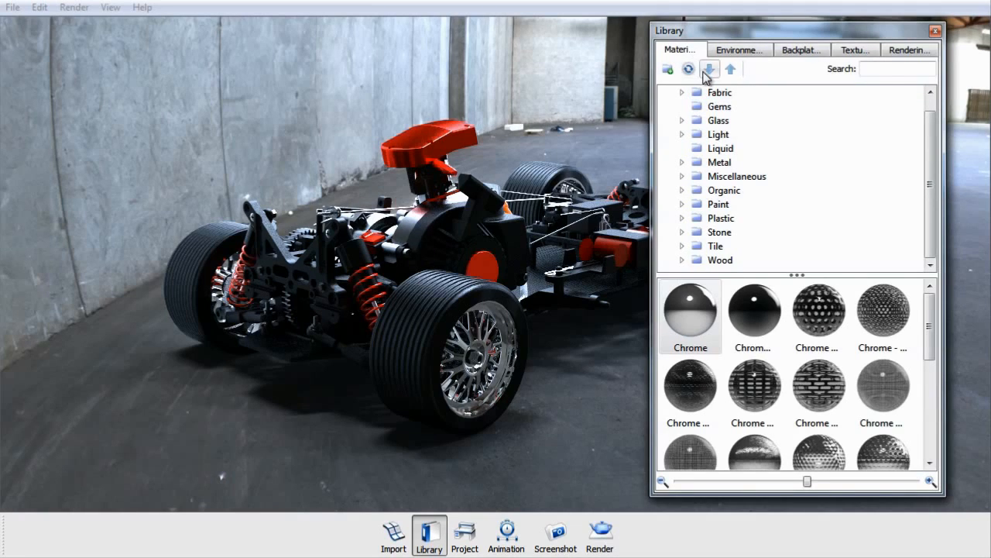
left_click(720, 93)
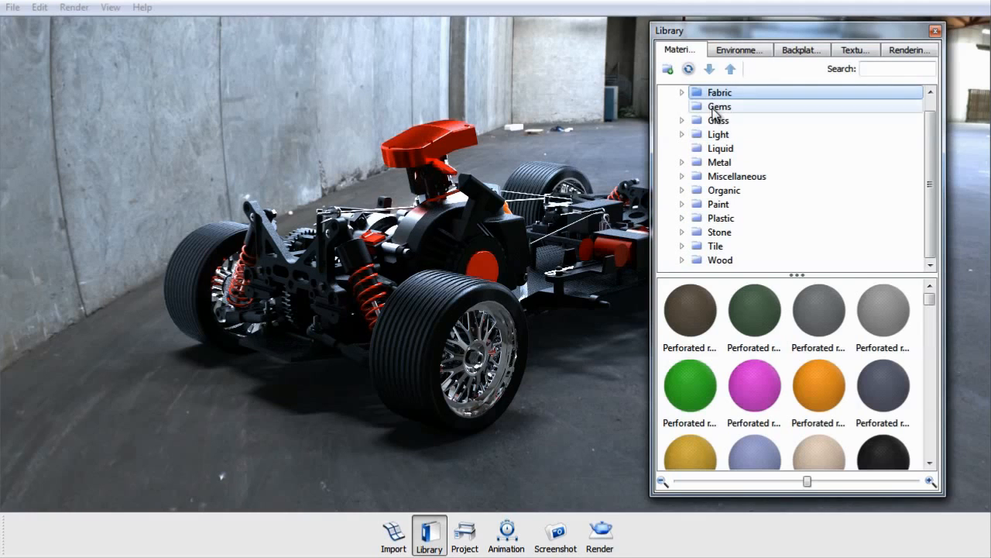
Step: Browse the library's environments and backplates, enlarge the thumbnail area, and select the hdri-locations_iceland_2 backplate
left_click(741, 52)
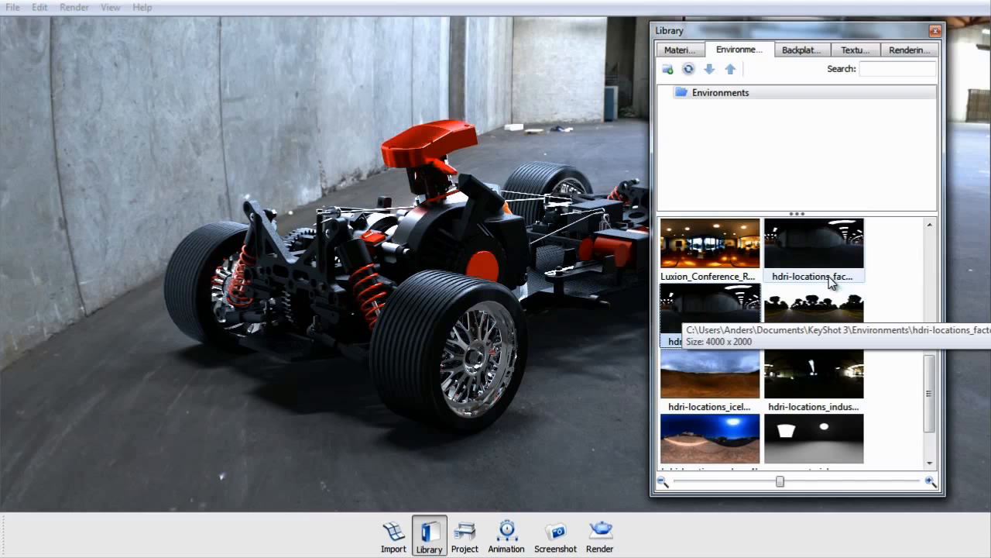
left_click(796, 50)
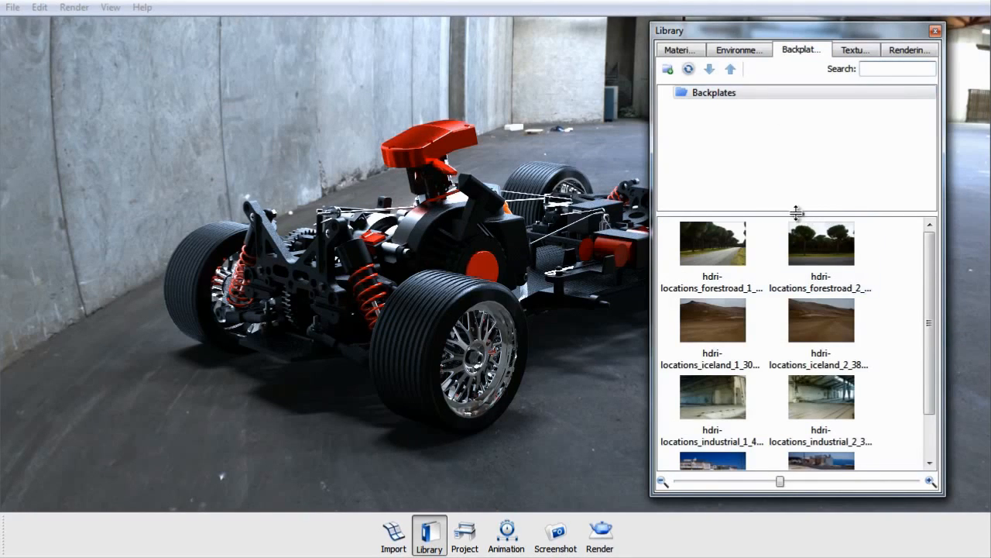
left_click_drag(797, 213, 797, 162)
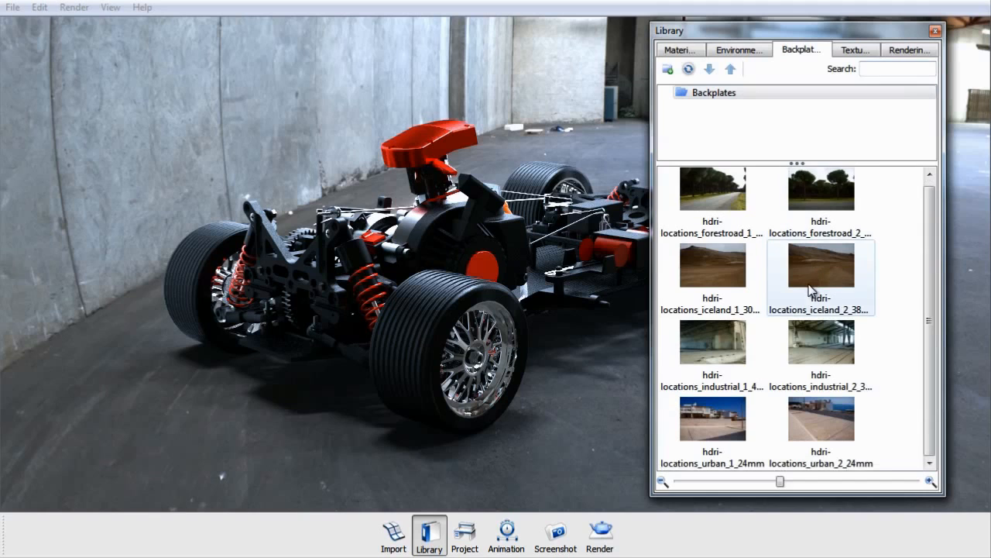
left_click_drag(822, 268, 794, 249)
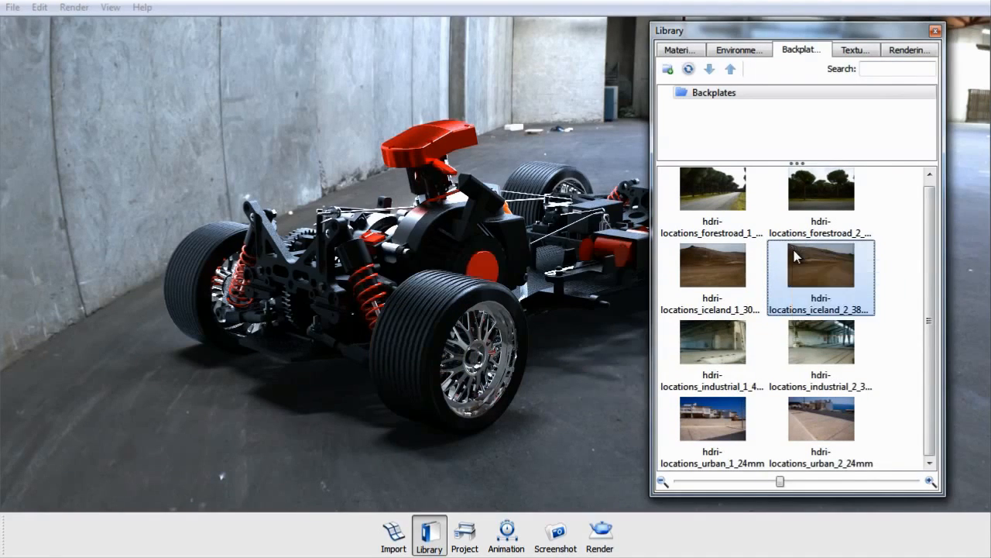
Step: Browse the library's textures, including the Horizontal_Tubes texture, view the saved renderings, and return to the materials
left_click(856, 50)
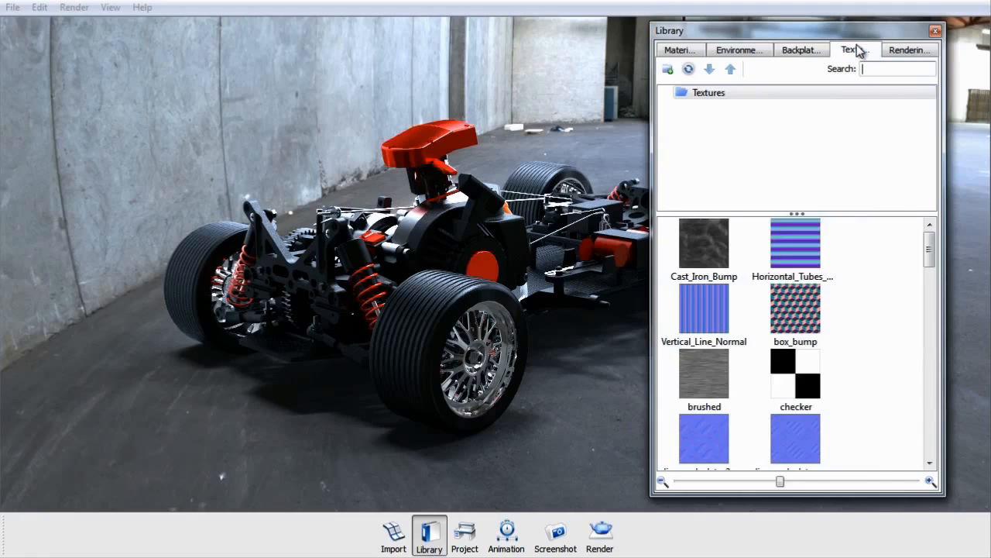
mouse_move(798, 245)
left_mouse_down()
mouse_move(566, 309)
mouse_move(436, 312)
mouse_move(654, 310)
mouse_move(781, 244)
left_mouse_up()
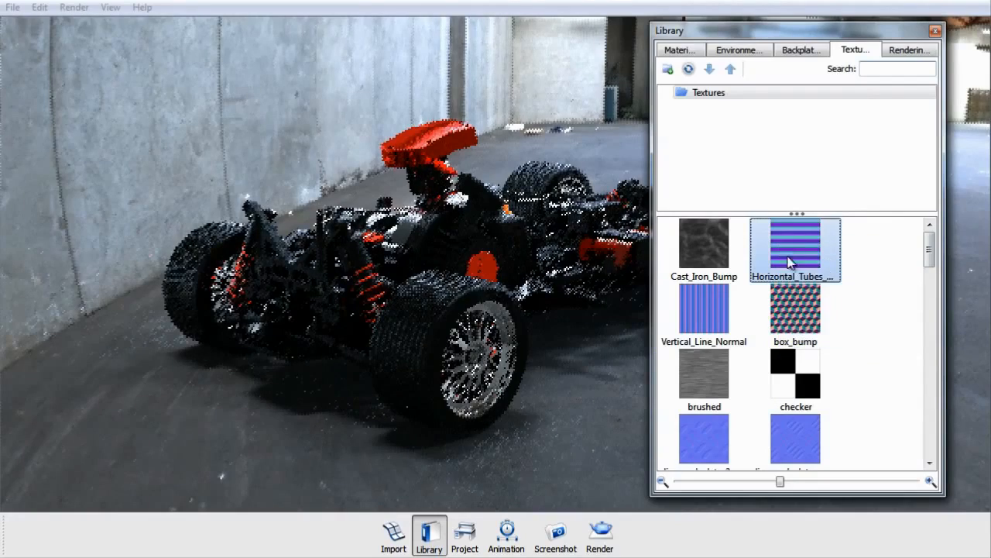
left_click(919, 51)
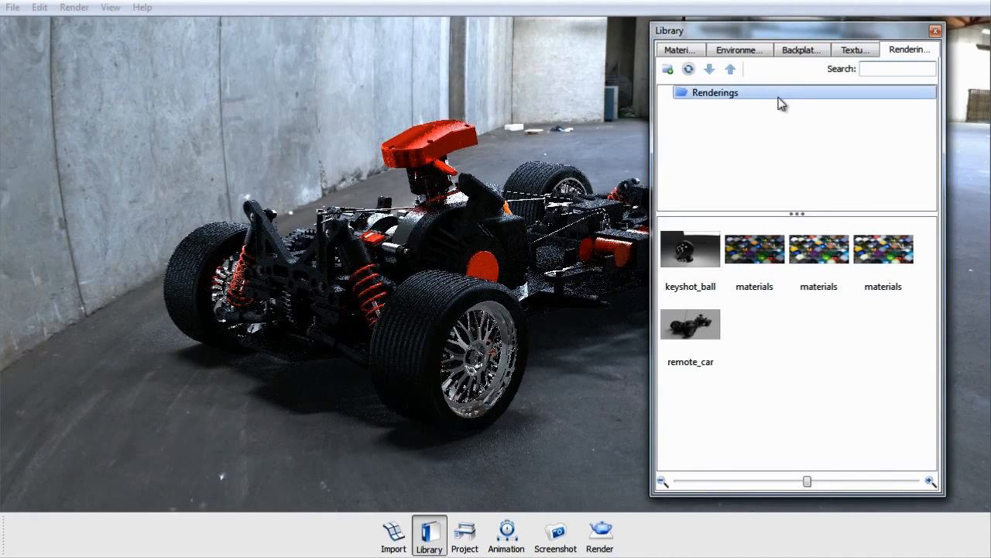
left_click(694, 53)
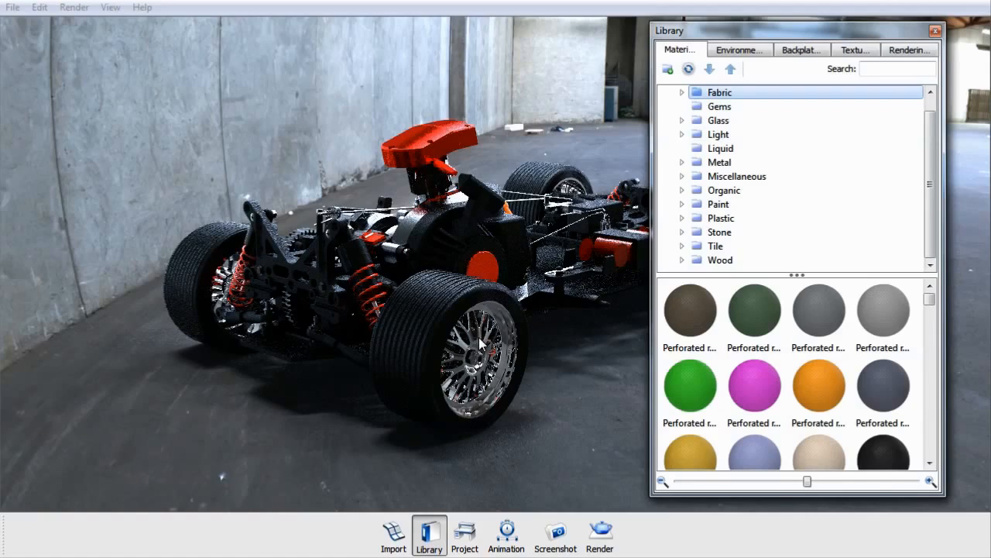
Step: Open the project window opposite the library, collapse and re-expand the ecoline model, and move the library away from the car
left_click(465, 535)
left_click_drag(749, 66, 103, 37)
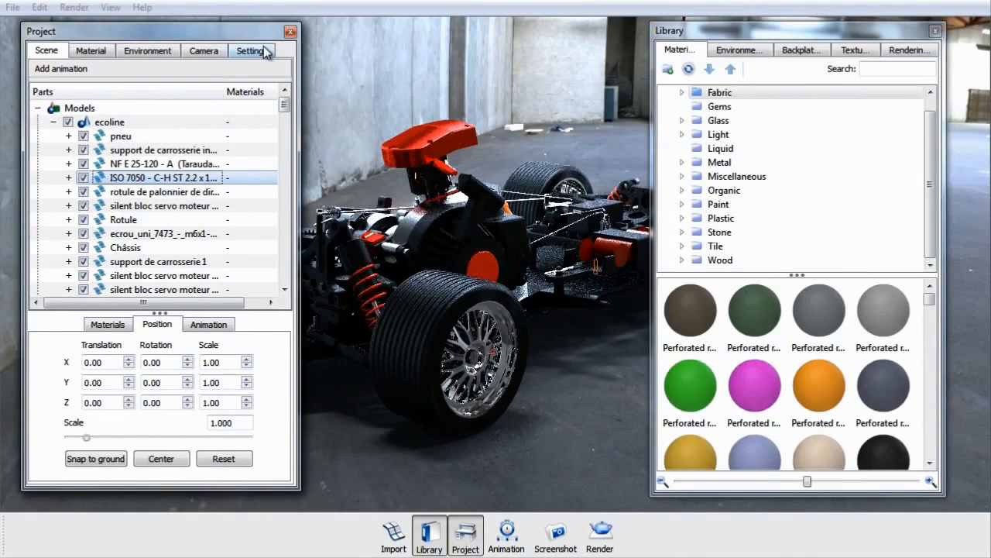
left_click(52, 123)
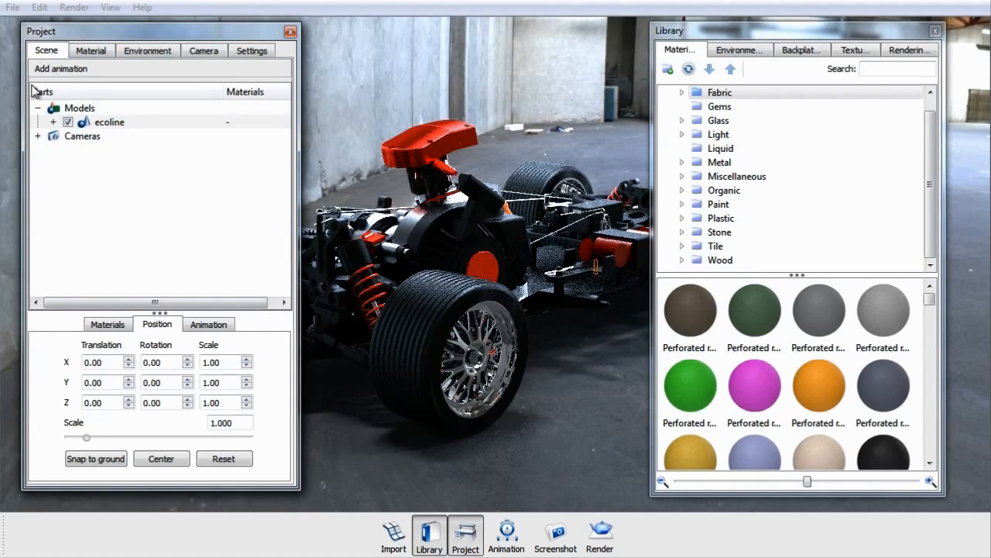
left_click(53, 122)
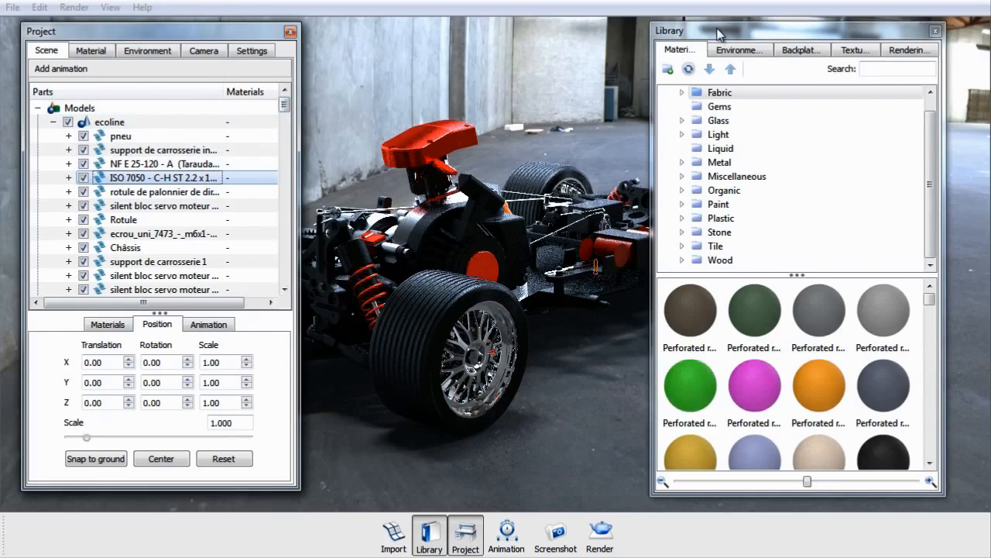
left_click_drag(717, 34, 795, 58)
Step: Select several ecoline parts in turn to examine their highlights, and hide and reshow the "support de carrosserie in..." part
left_click(216, 149)
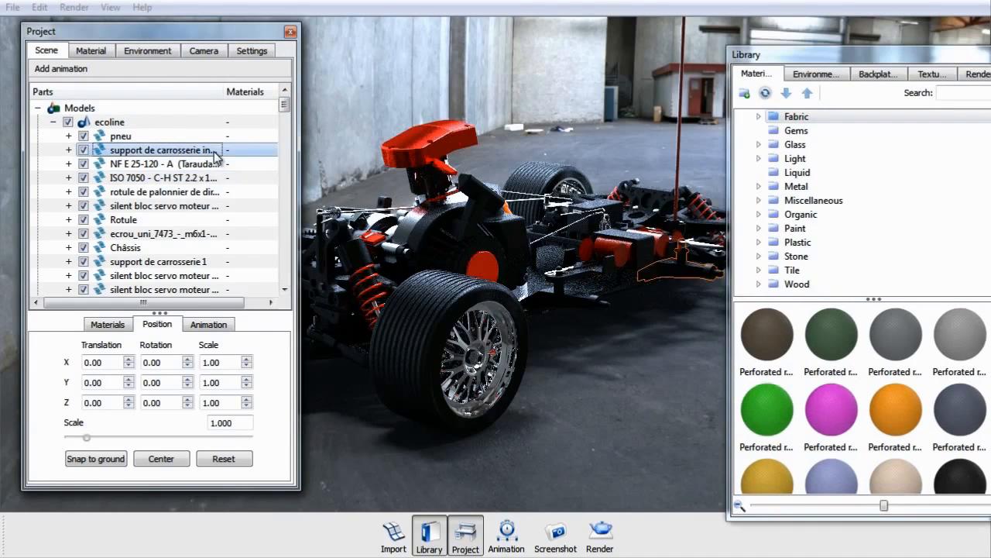
left_click(186, 178)
left_click(161, 206)
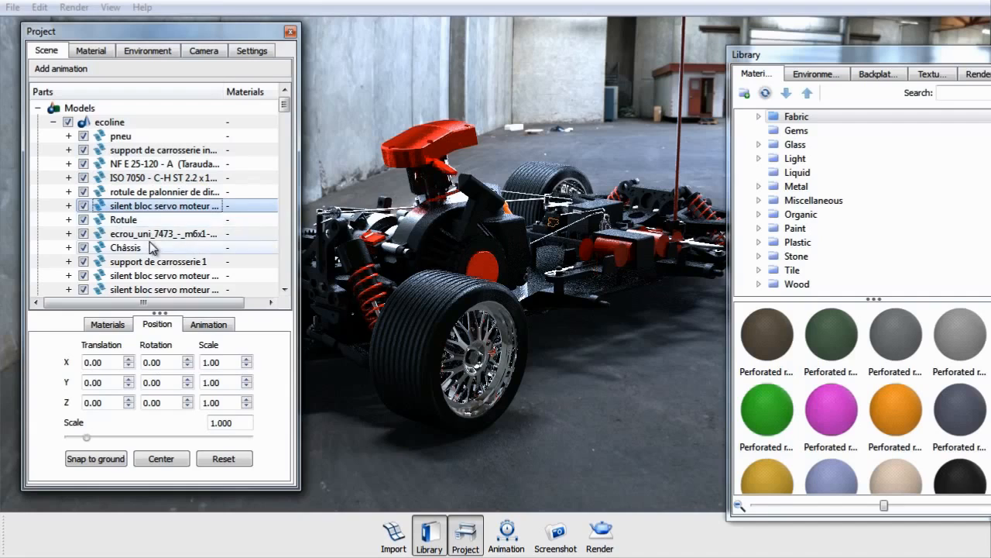
left_click(68, 205)
left_click(68, 205)
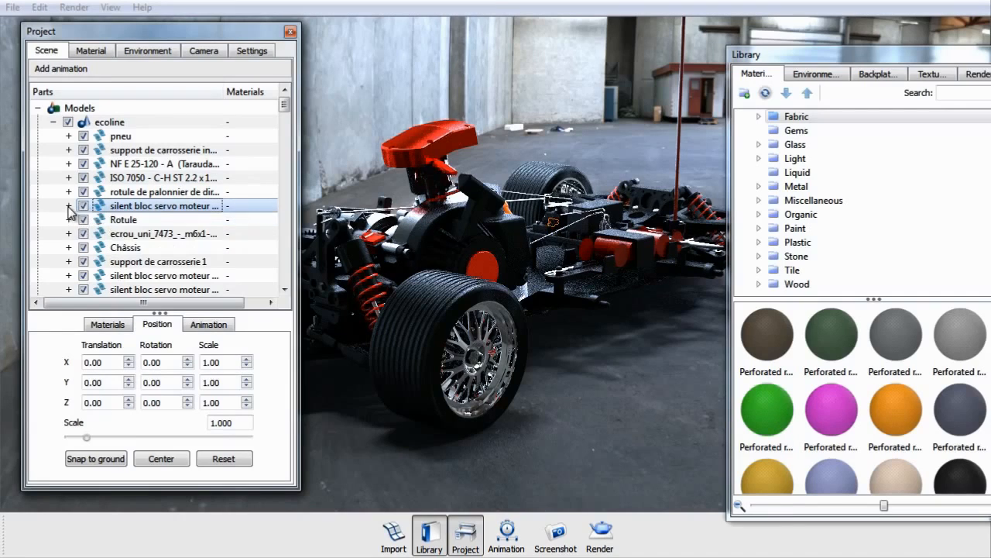
left_click(101, 178)
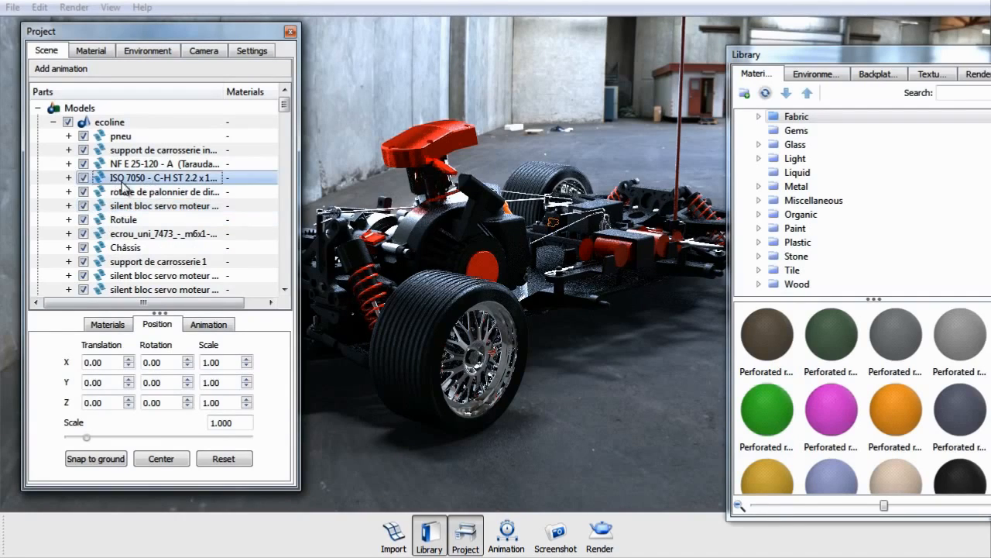
left_click(84, 149)
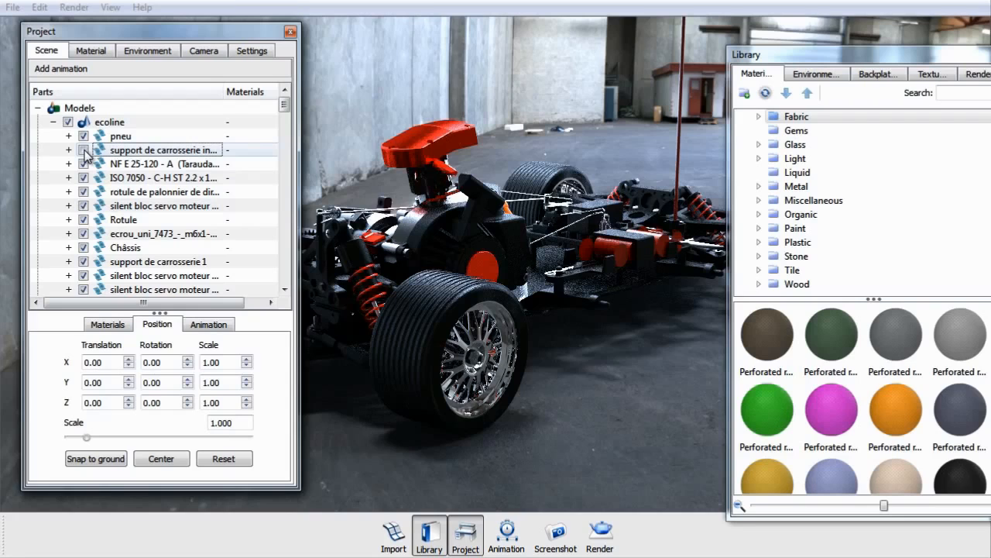
left_click(83, 150)
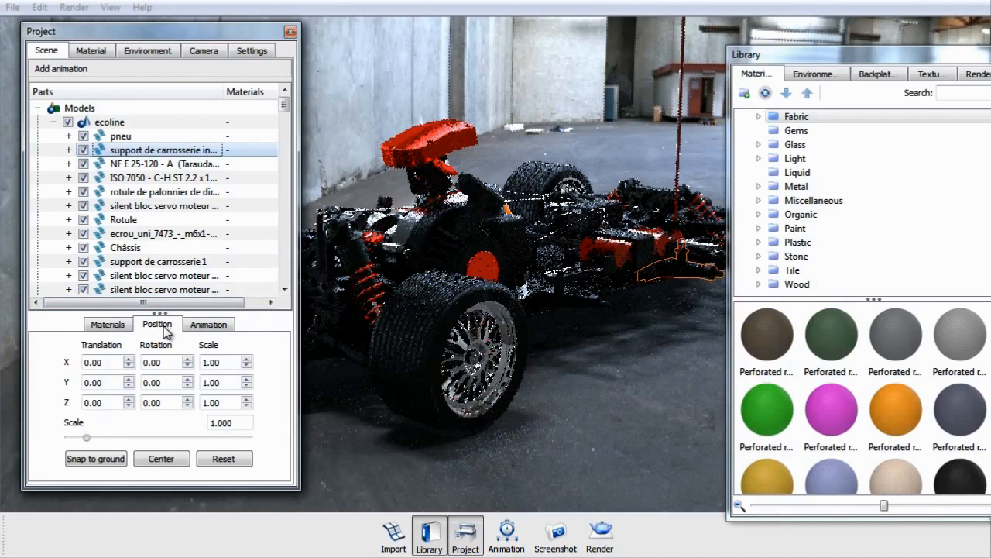
Step: Select the whole ecoline model and snap it to the ground
left_click(111, 124)
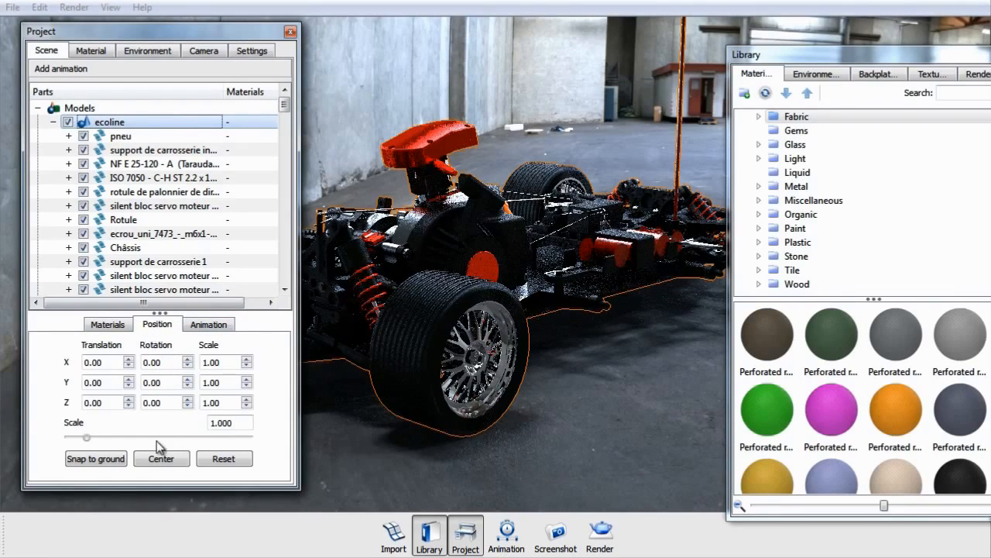
left_click(95, 460)
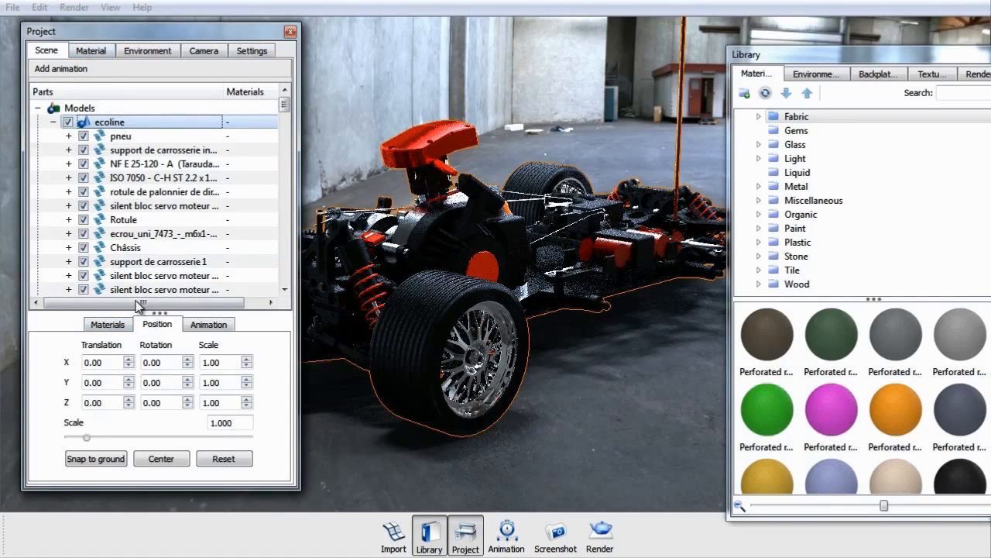
Step: Open the material of the raised red part above the engine and set its specular colour to orange (red 229, green 66, blue 12)
left_click(91, 51)
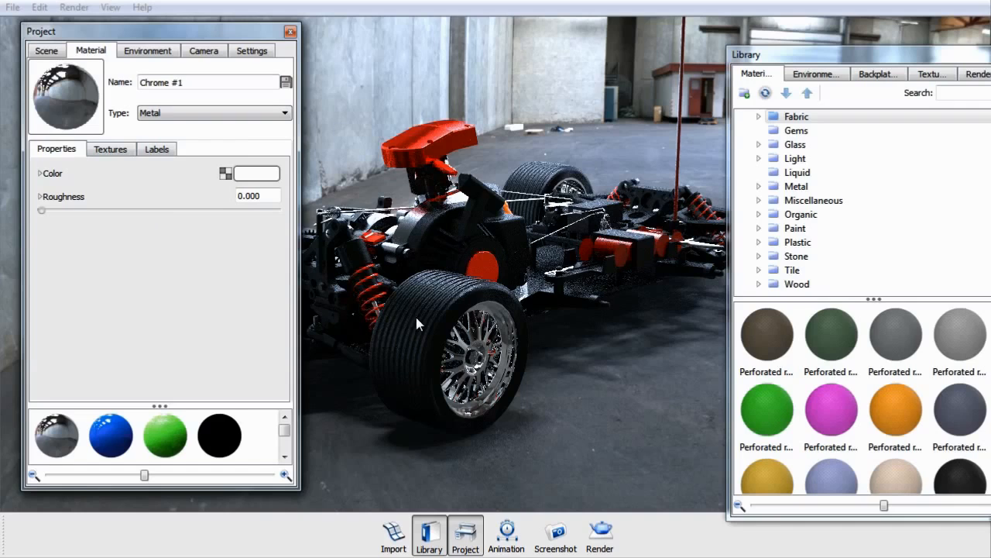
double_click(436, 146)
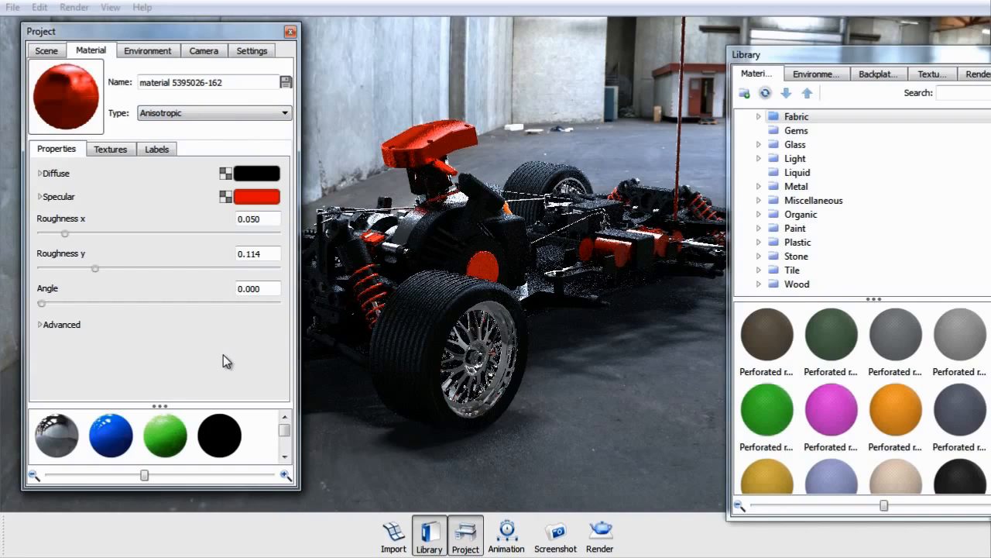
left_click(254, 198)
left_click(252, 198)
left_click(261, 159)
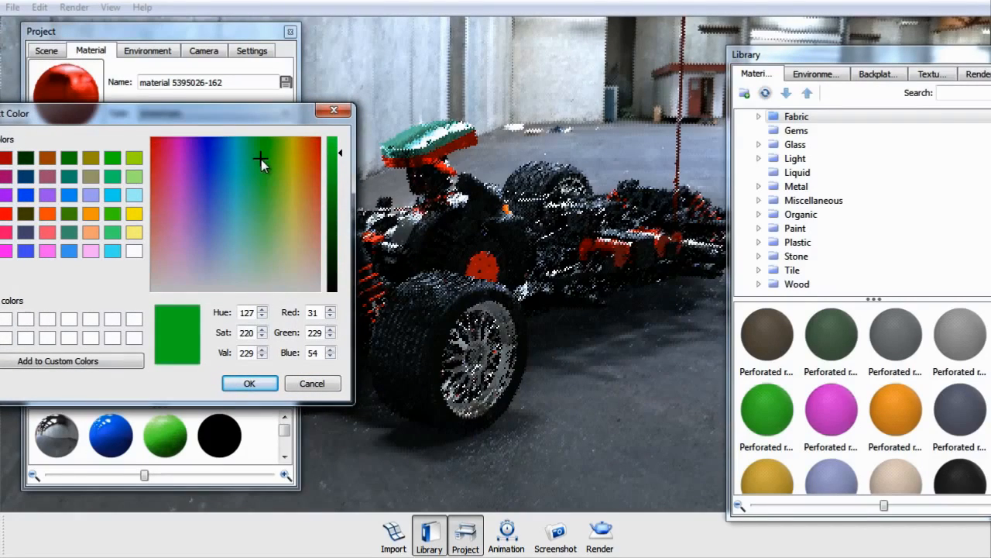
left_click(256, 158)
left_click(246, 157)
left_click_drag(246, 157, 314, 146)
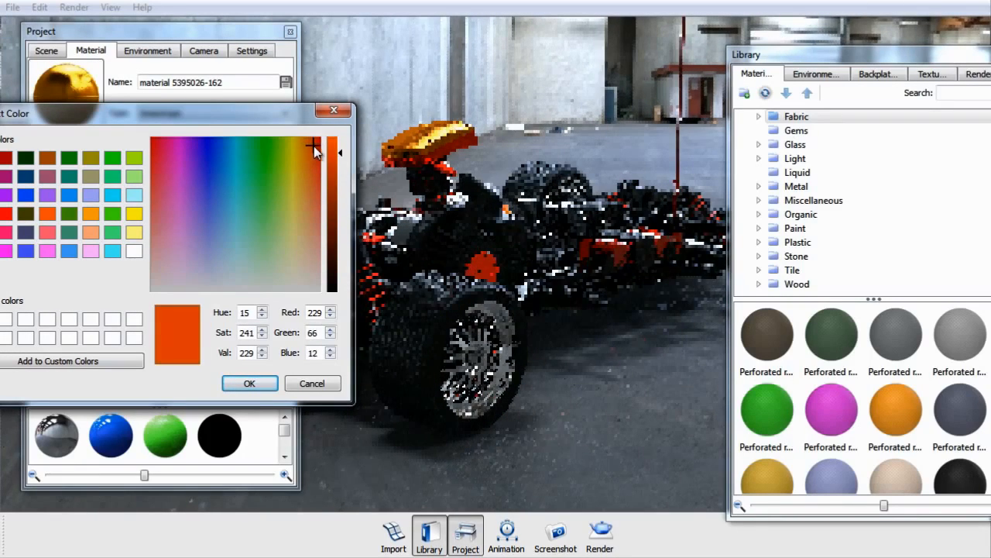
left_click(251, 383)
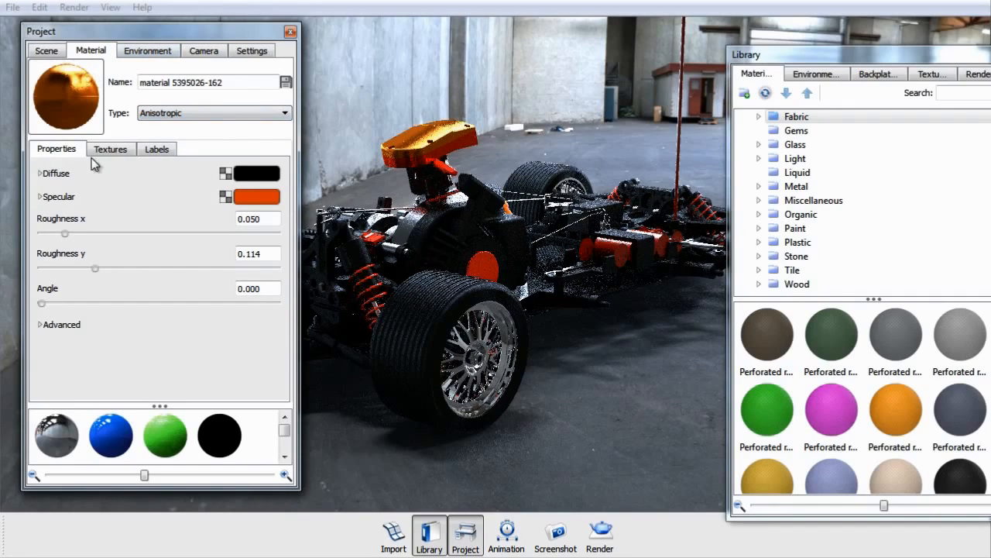
Step: Examine the project's environment settings for lighting, background and ground
left_click(147, 52)
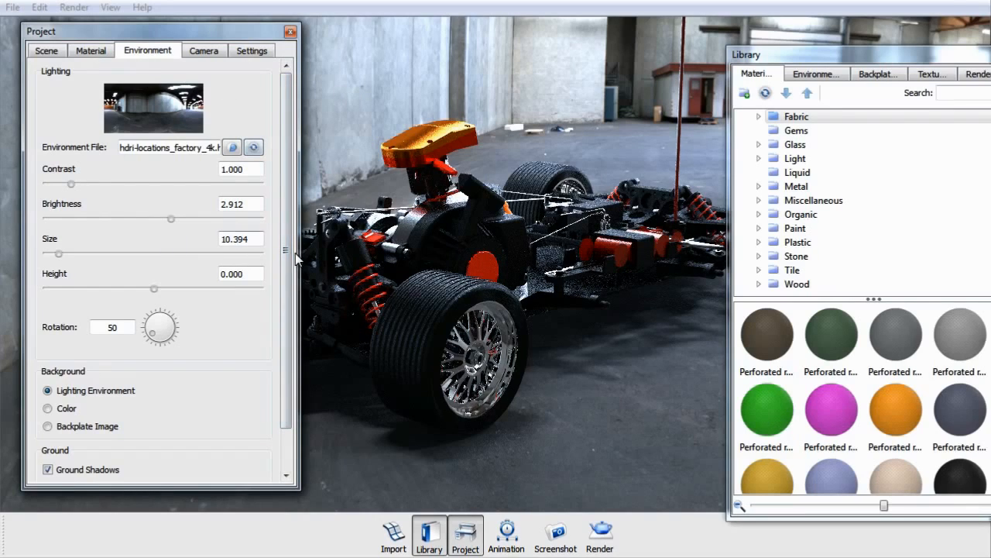
scroll(287, 251, "down", 3)
scroll(287, 247, "up", 2)
scroll(285, 246, "up", 2)
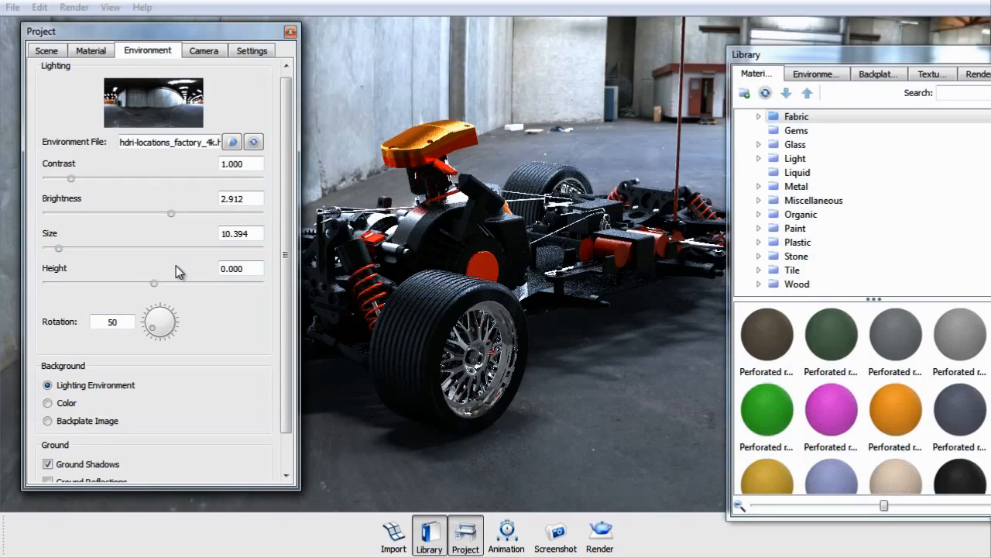
Step: Adjust the lighting environment to size 24.380, height 0.155 and rotation 142
mouse_move(66, 248)
left_mouse_down()
mouse_move(156, 249)
mouse_move(65, 250)
left_mouse_up()
left_click_drag(58, 250, 55, 250)
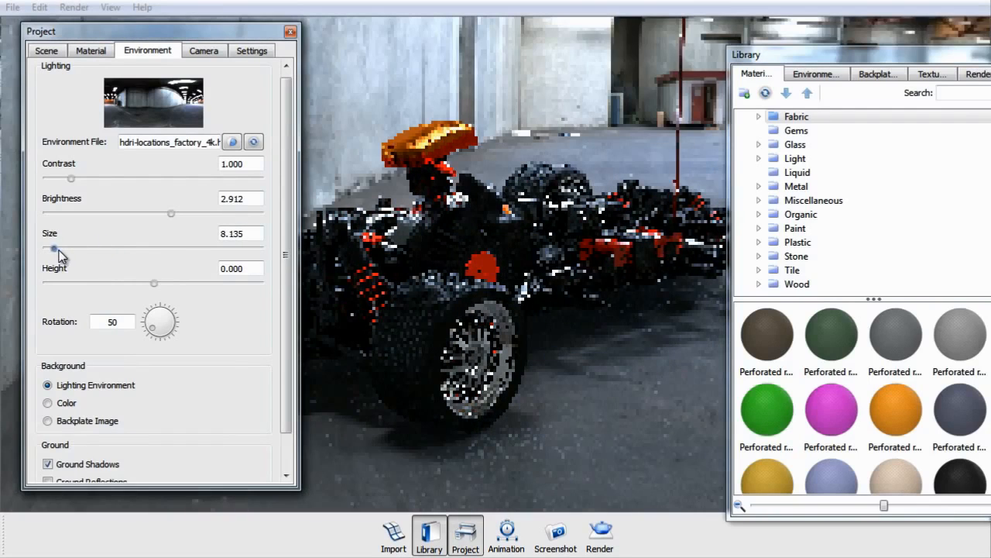
left_click_drag(150, 283, 188, 285)
left_click_drag(56, 251, 93, 260)
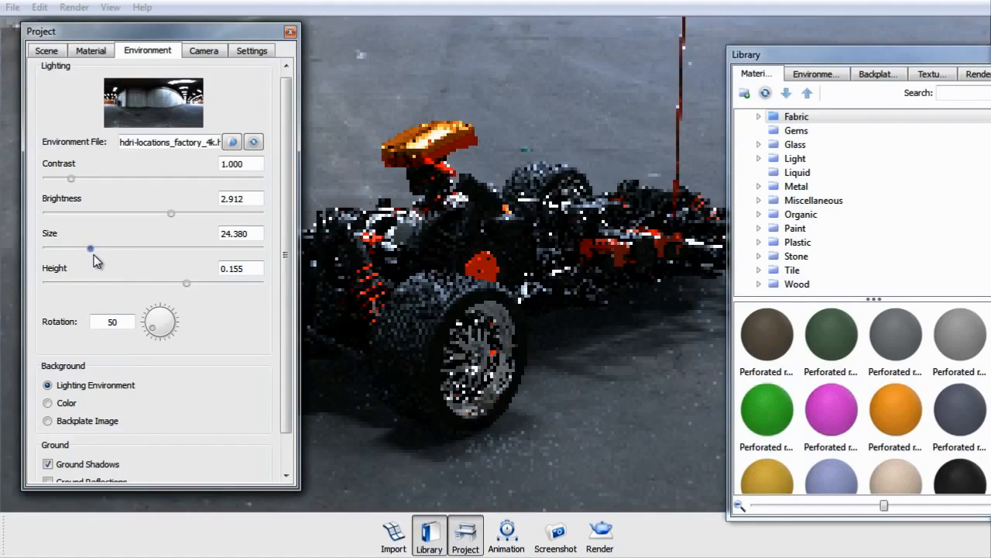
mouse_move(153, 332)
left_mouse_down()
mouse_move(159, 318)
mouse_move(178, 328)
mouse_move(154, 317)
left_mouse_up()
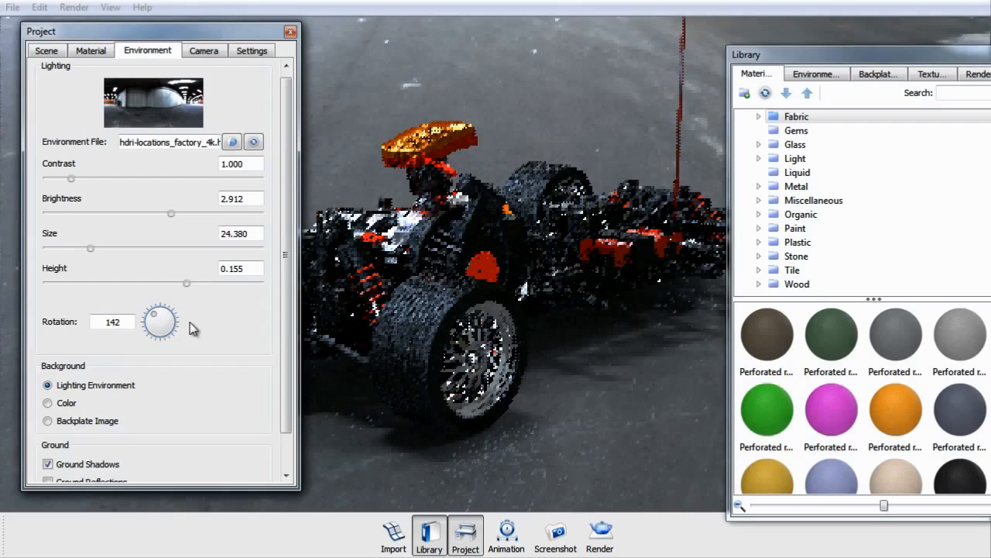
Step: Enable a custom shadow color in the advanced ground settings, try a grey of 93, and set it to black
left_click_drag(284, 325, 272, 369)
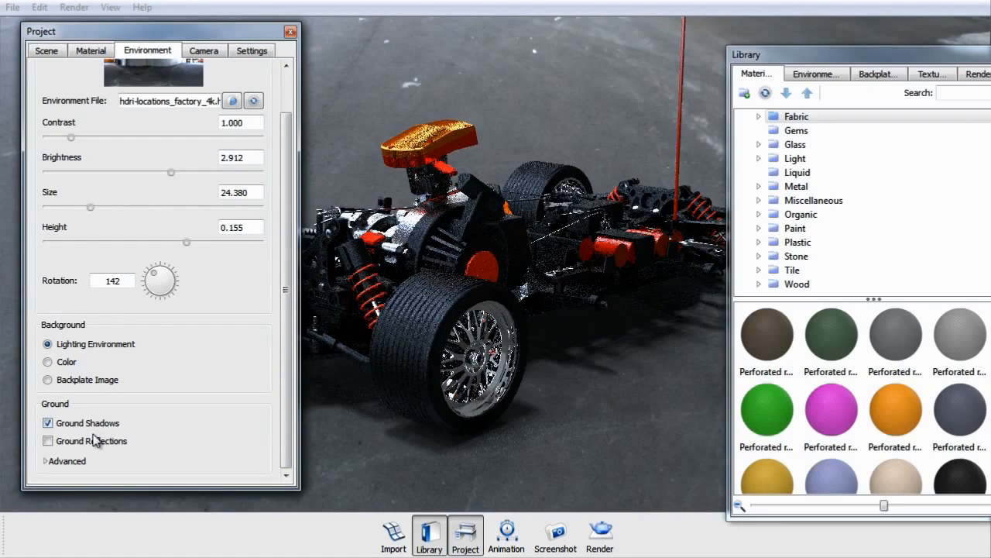
left_click(43, 463)
scroll(169, 429, "down", 3)
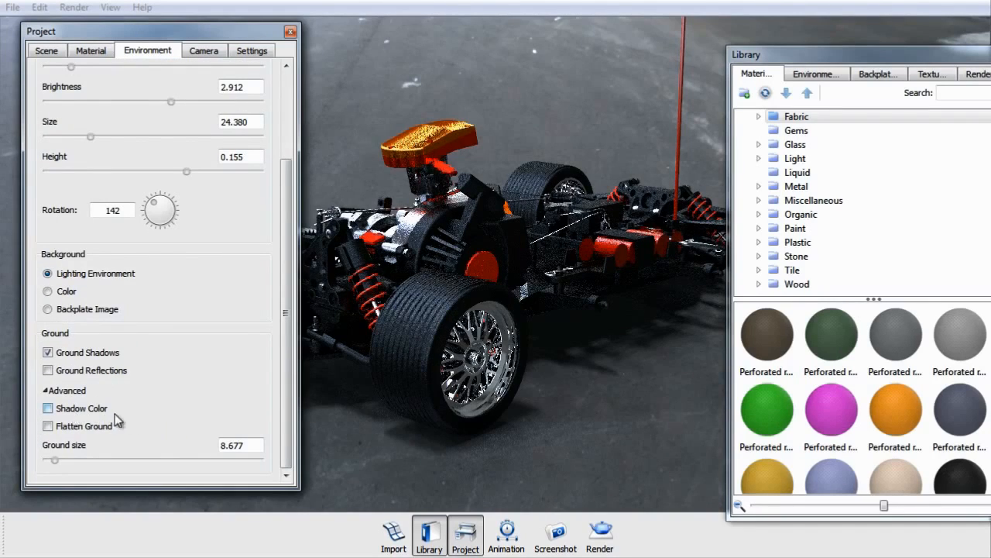
left_click(75, 412)
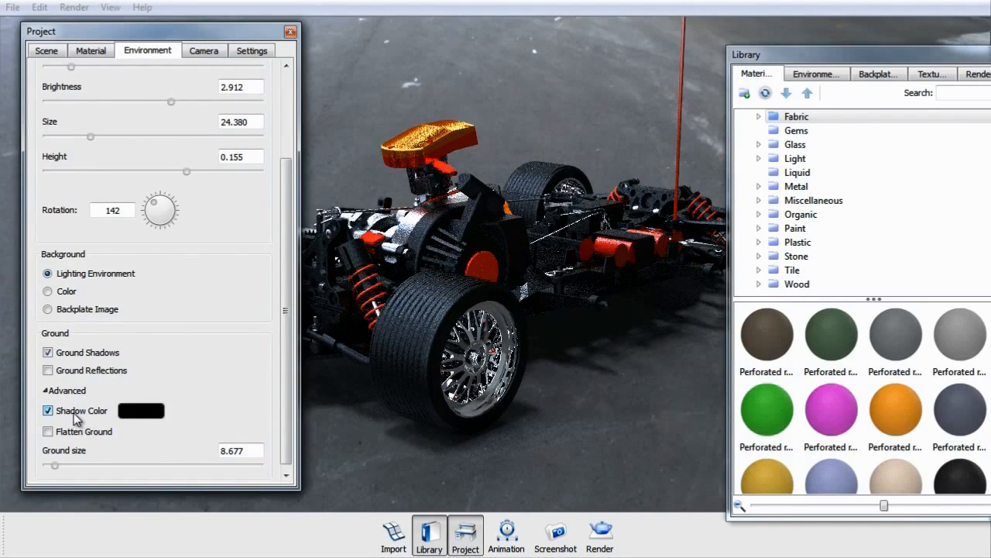
left_click(147, 416)
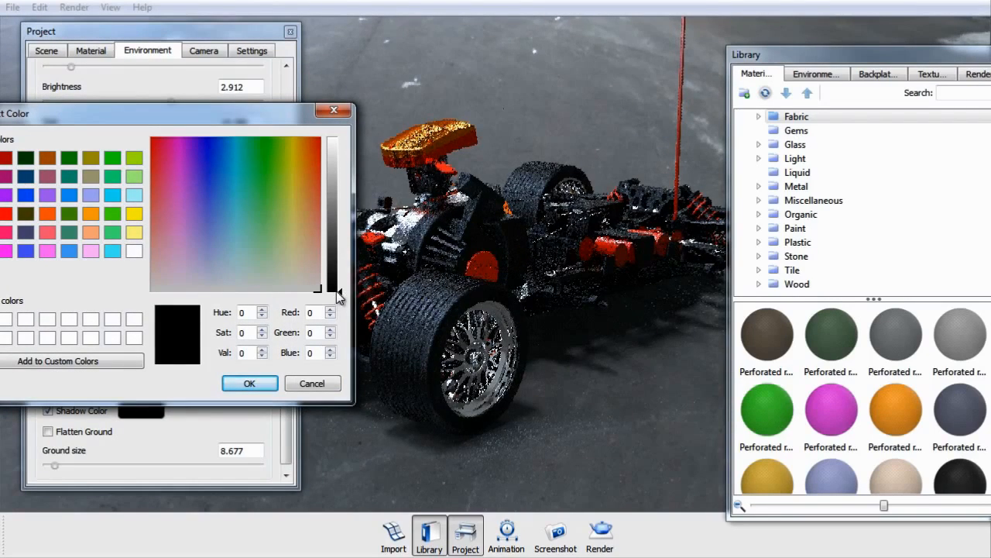
left_click_drag(339, 288, 333, 237)
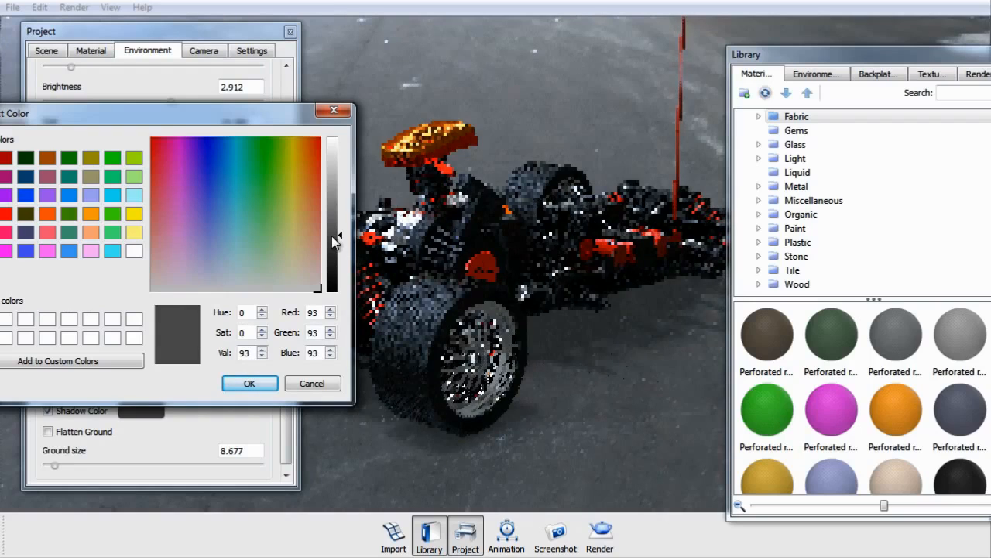
left_click_drag(343, 289, 331, 312)
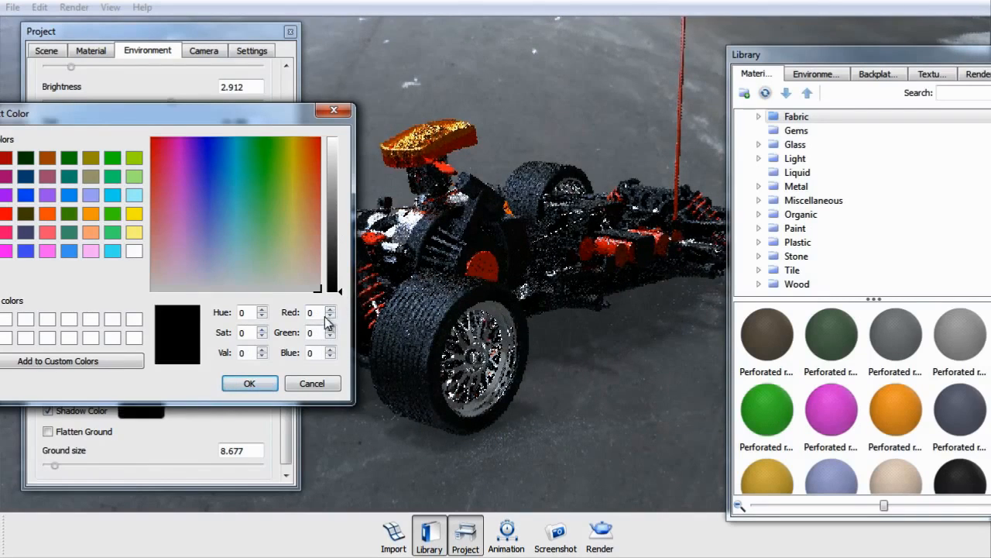
left_click(249, 383)
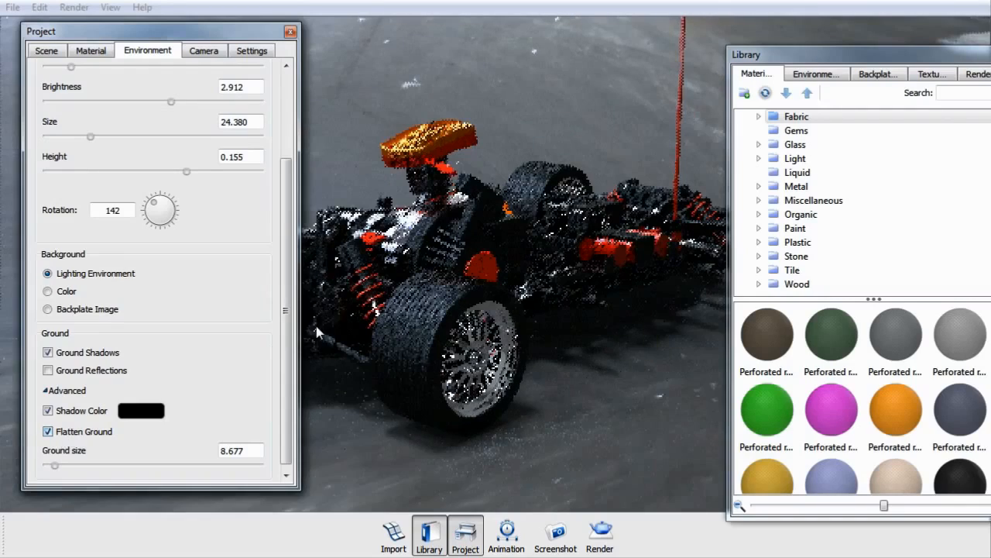
Step: Turn on Flatten Ground and inspect the car on the ground from several distances and angles
left_click(507, 277)
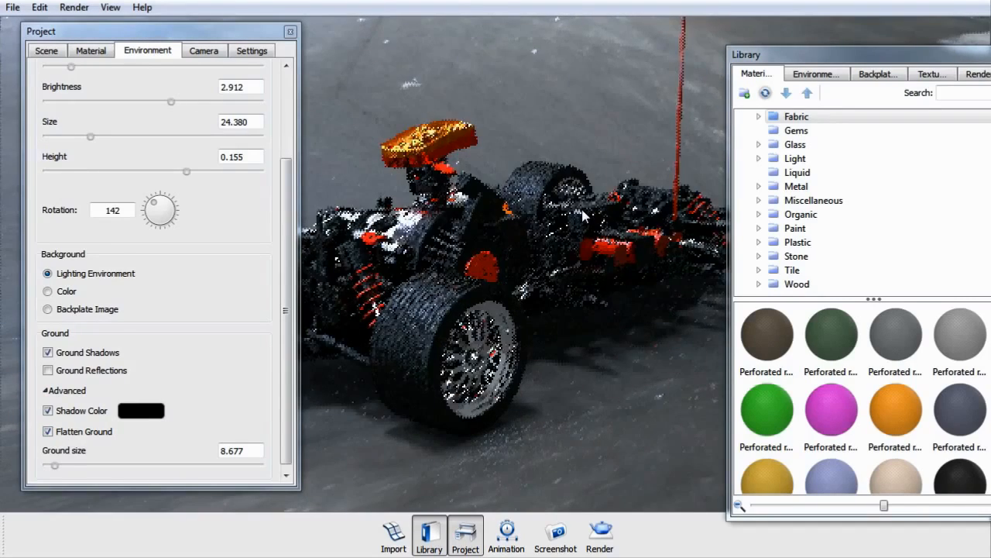
scroll(578, 220, "down", 5)
left_click_drag(578, 220, 416, 295)
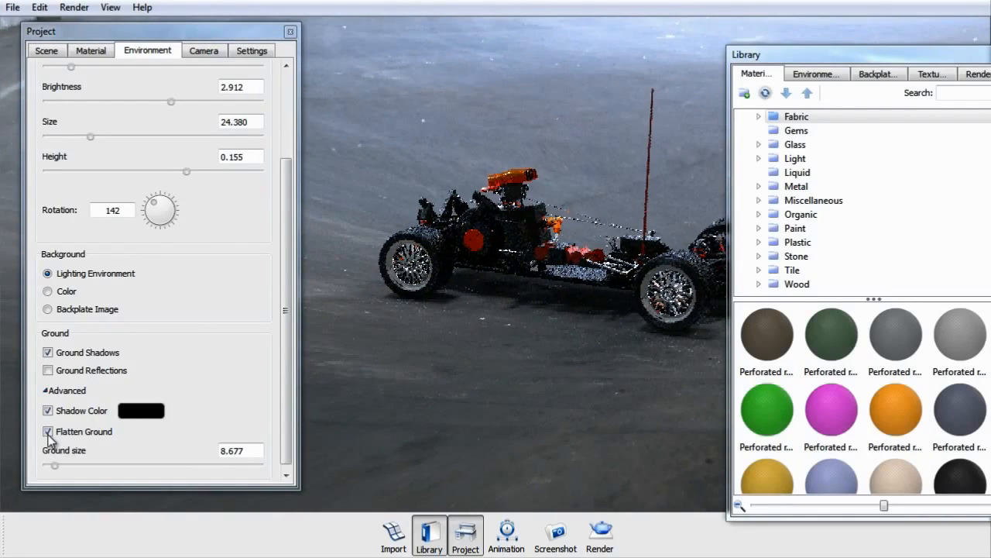
left_click_drag(448, 312, 399, 353)
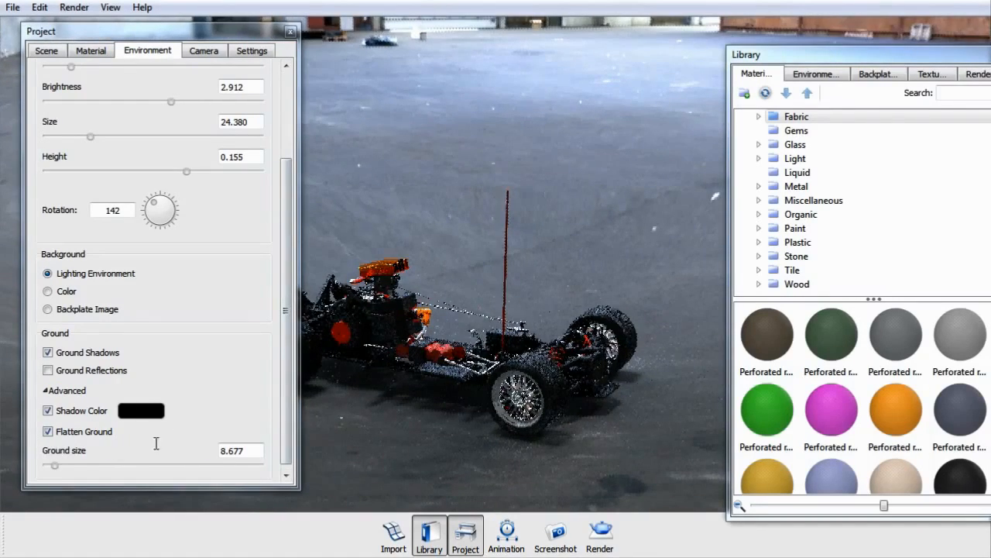
left_click_drag(422, 416, 460, 348)
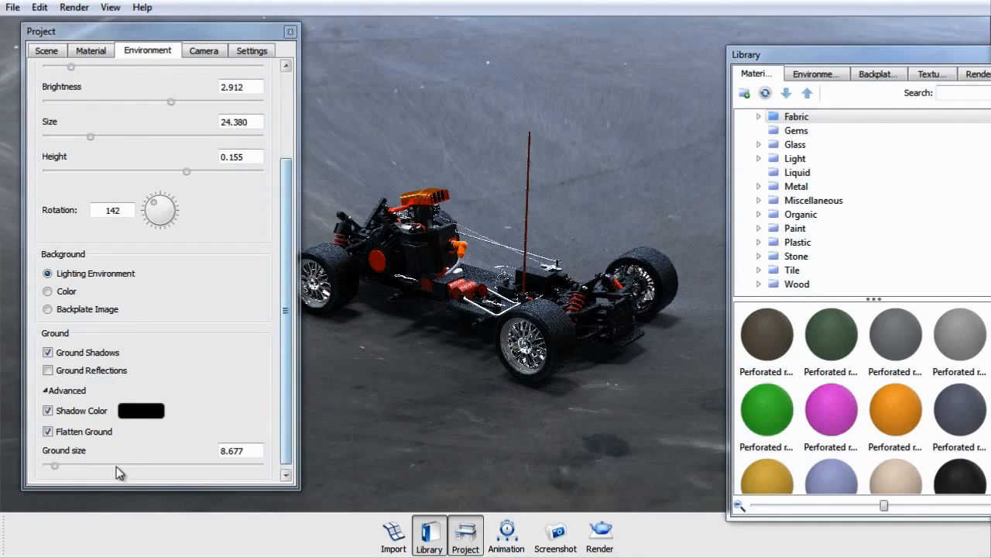
Step: Reduce the ground size to 5.000, inspect the shadows around the car, and raise the ground size to 8.135
left_click_drag(54, 465, 45, 465)
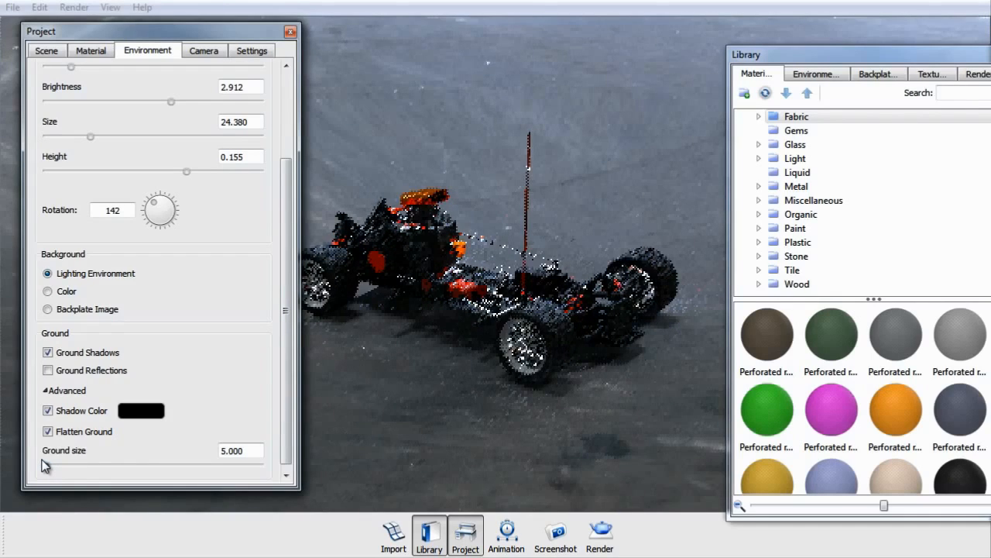
left_click_drag(320, 350, 766, 340)
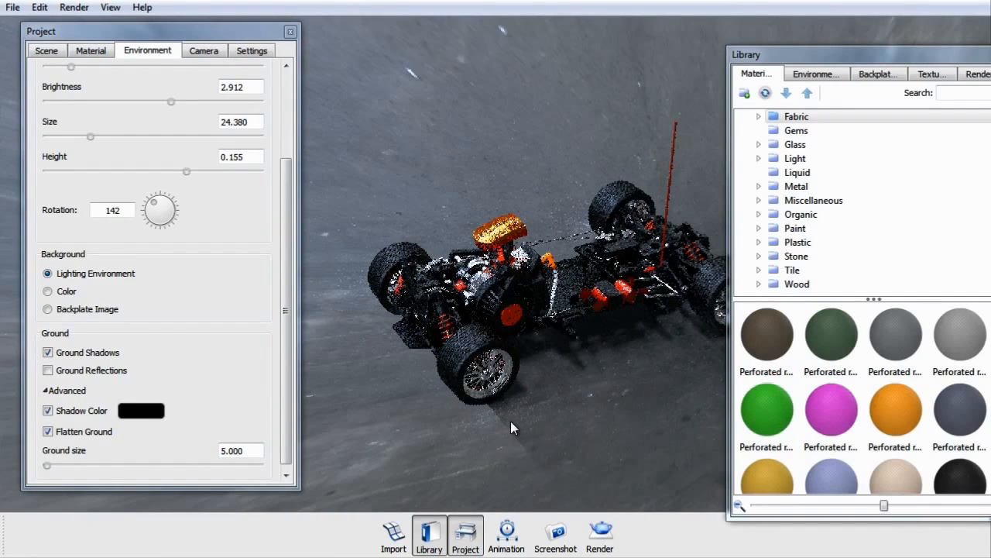
left_click(47, 470)
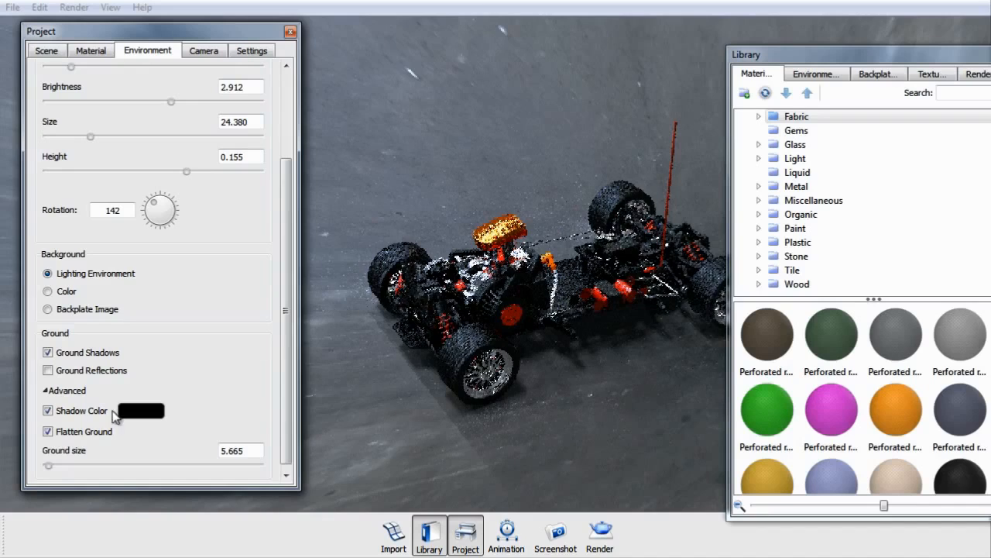
left_click_drag(47, 470, 54, 469)
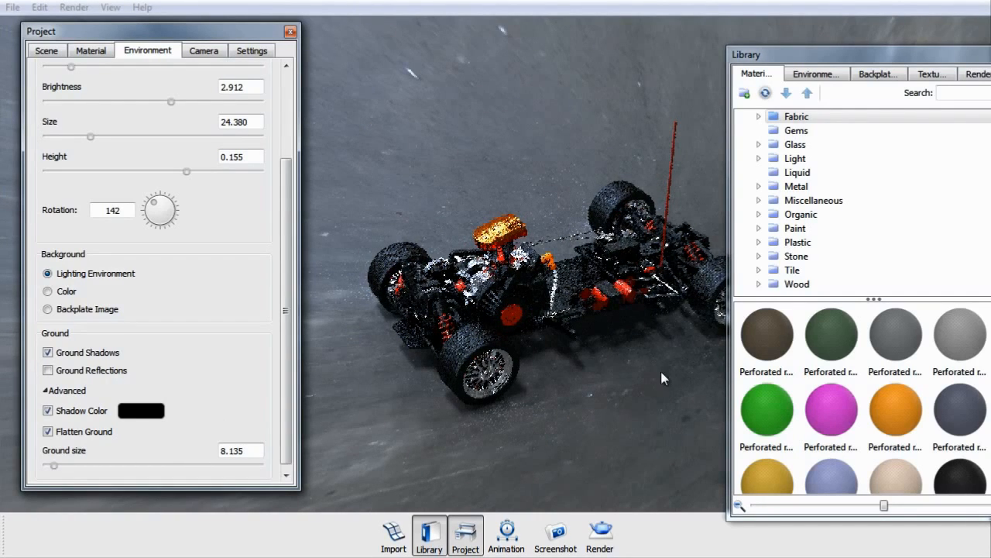
Step: Close the library and switch the scene to the saved camera "Screenshot: Remote_car.89.jpg"
left_click_drag(990, 58, 914, 66)
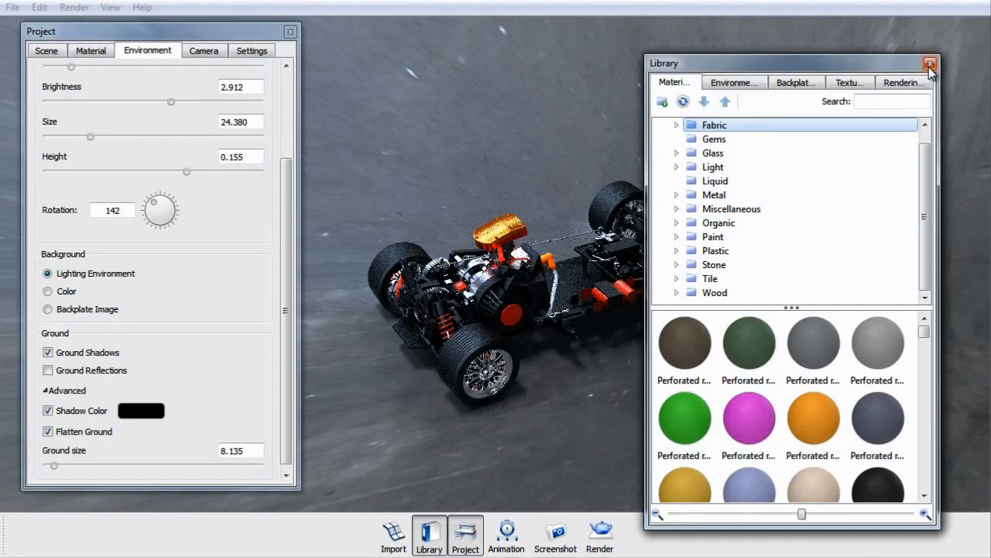
left_click(929, 65)
left_click(203, 51)
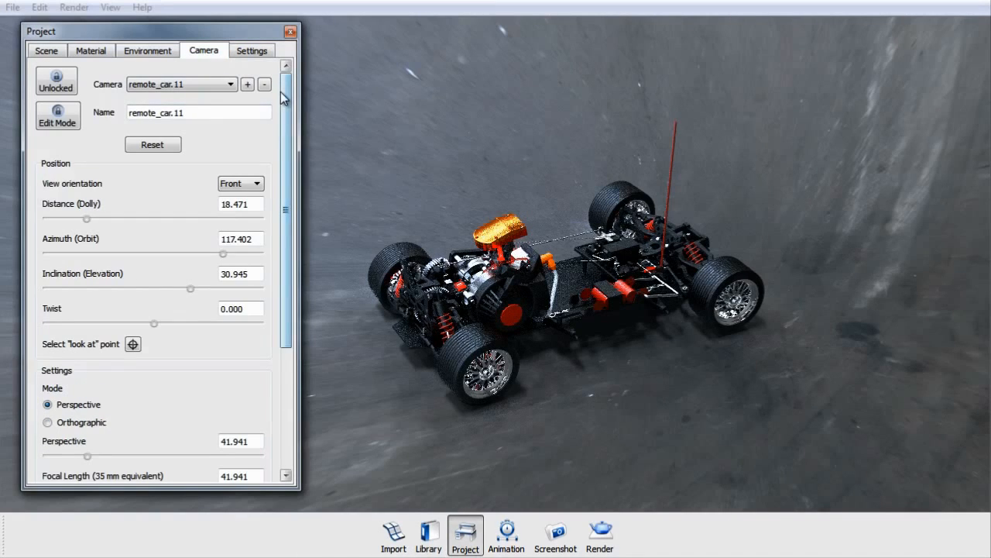
left_click(232, 84)
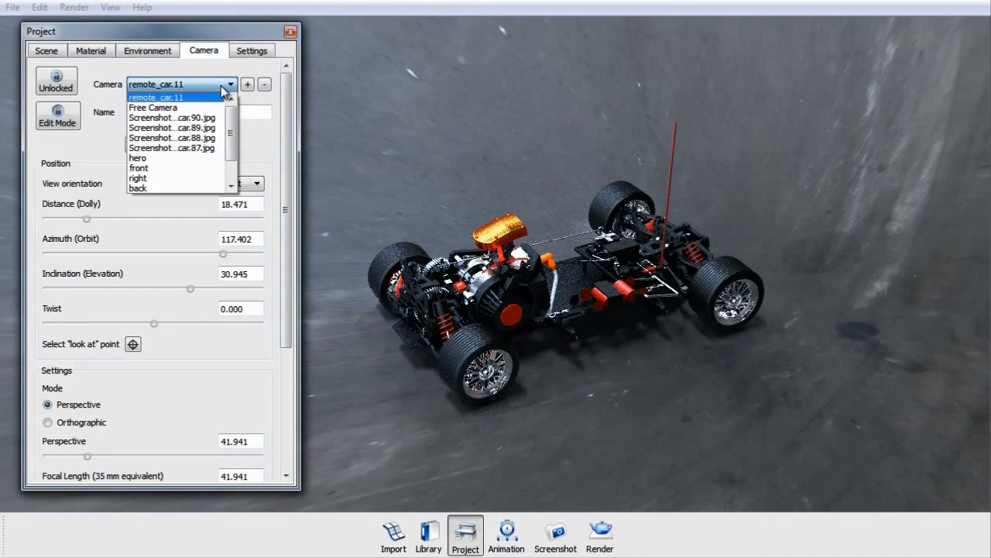
left_click(178, 128)
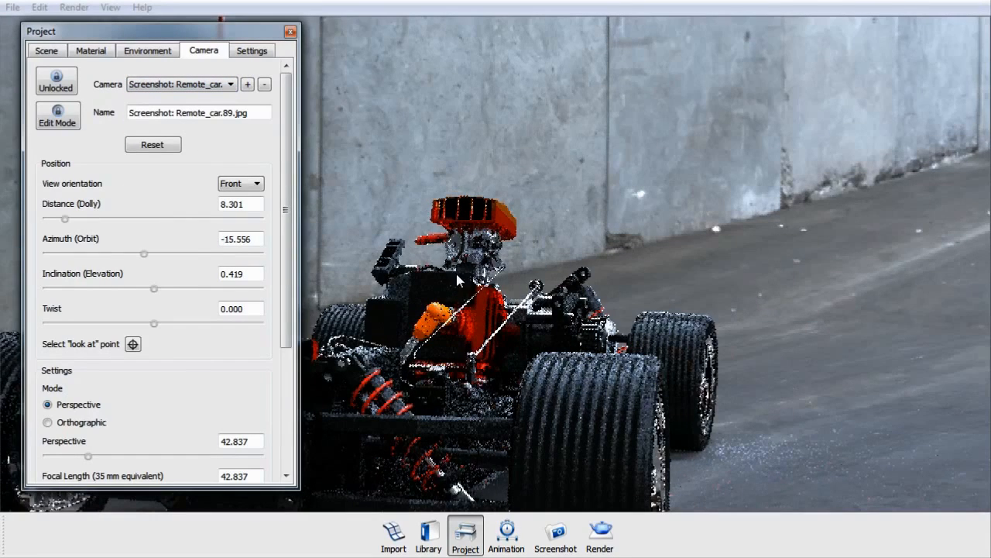
Step: Examine the list of saved cameras and the current camera's position, perspective, focal length and depth of field settings
left_click(167, 84)
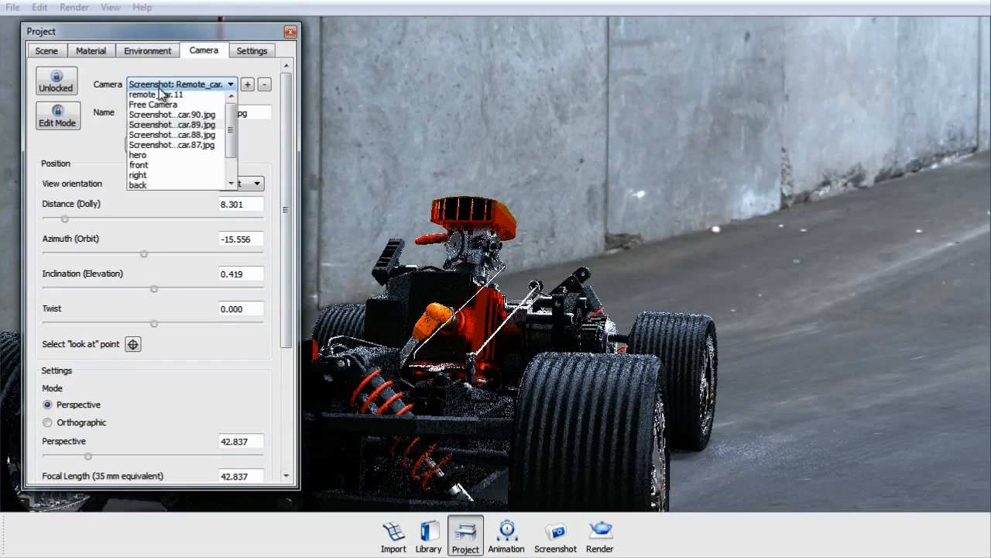
left_click(290, 164)
scroll(290, 163, "down", 1)
scroll(287, 162, "down", 7)
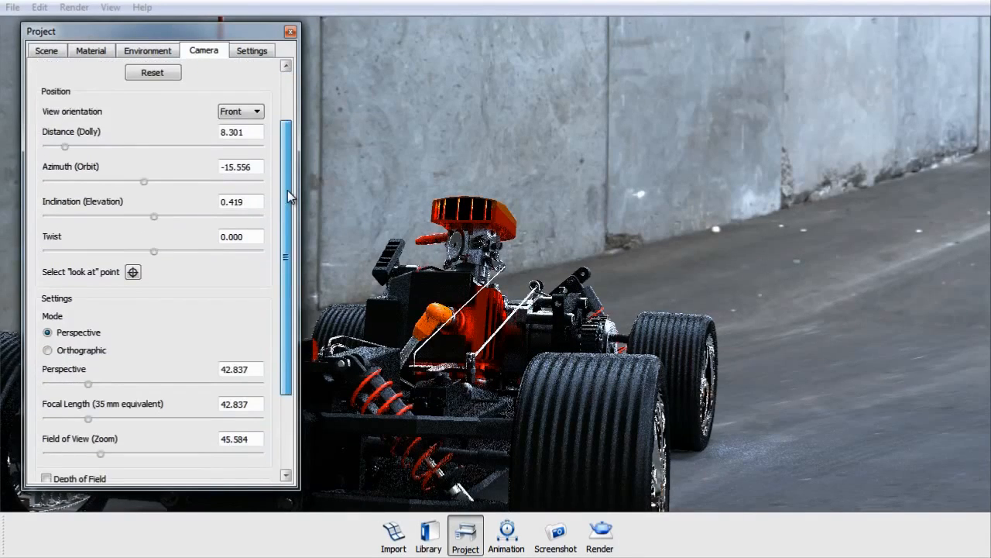
left_click_drag(285, 280, 294, 143)
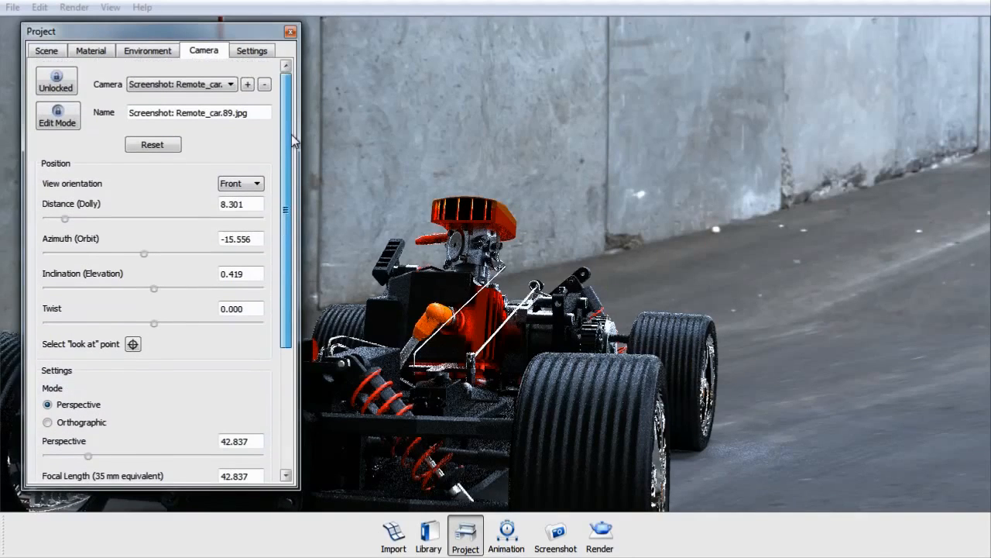
Step: Examine the project's resolution, brightness, gamma and advanced quality settings, and close the Project window
left_click(261, 54)
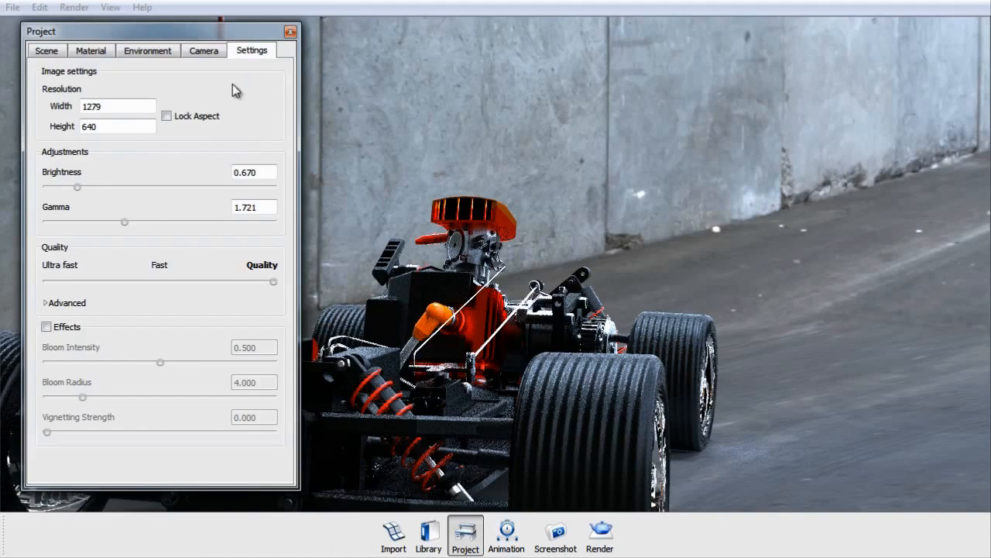
left_click_drag(601, 151, 549, 122)
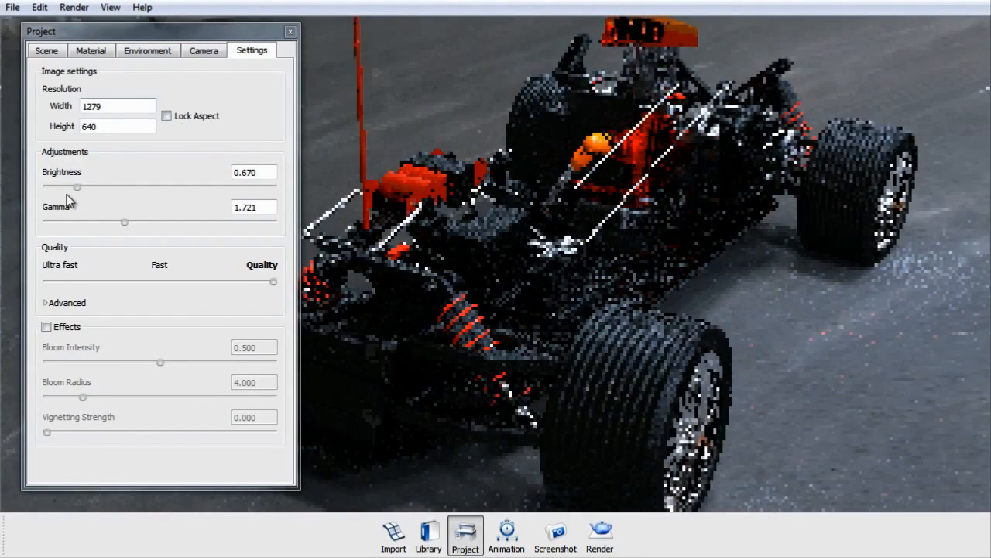
left_click(48, 304)
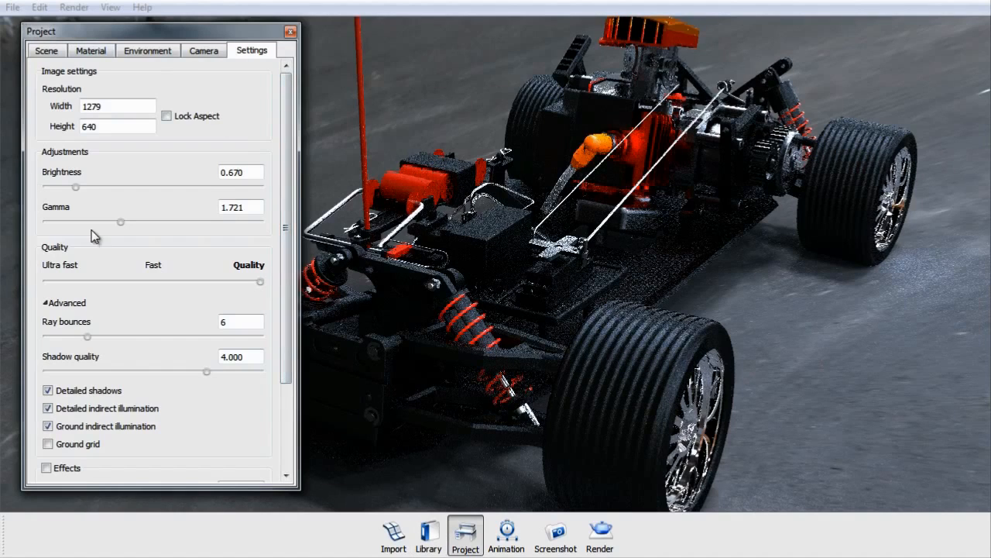
left_click(58, 51)
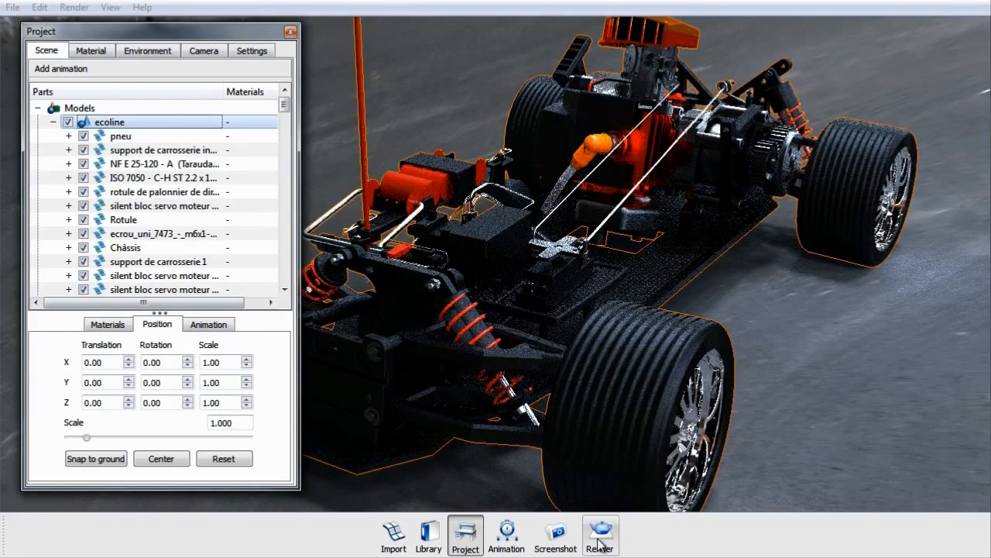
left_click(290, 32)
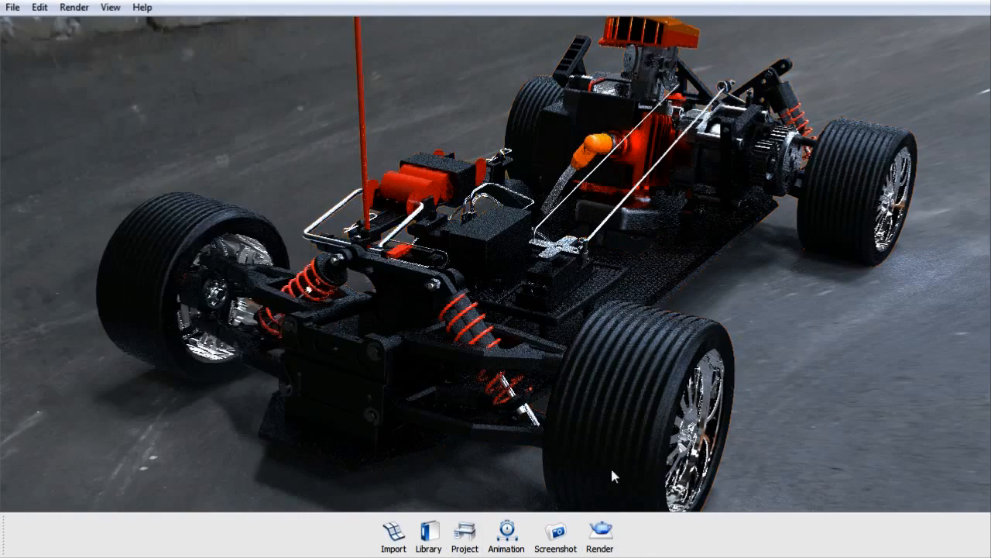
Step: Open the render options and examine the still image output name, folder, format choices, resolution and print size
left_click(604, 533)
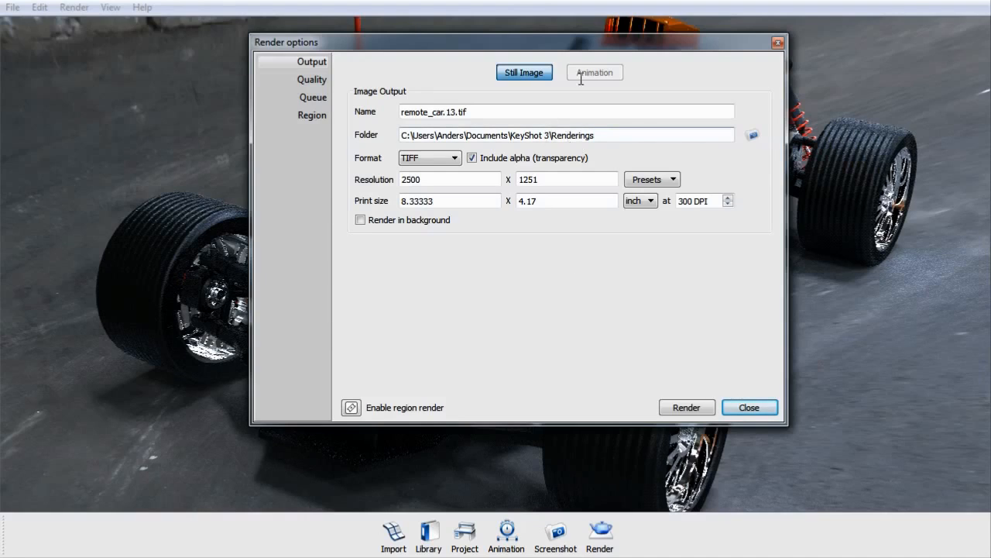
left_click_drag(591, 48, 538, 67)
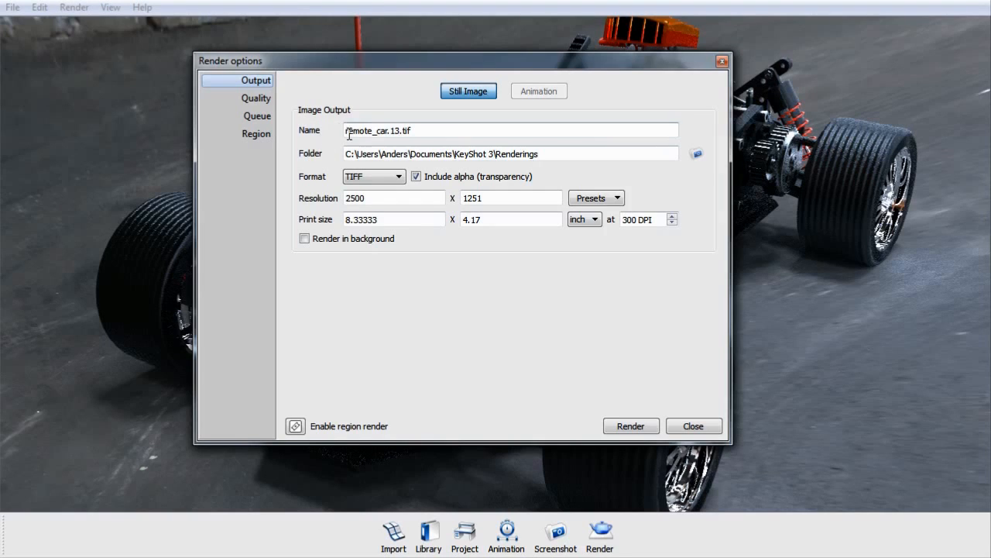
left_click_drag(420, 129, 336, 128)
left_click_drag(580, 155, 298, 151)
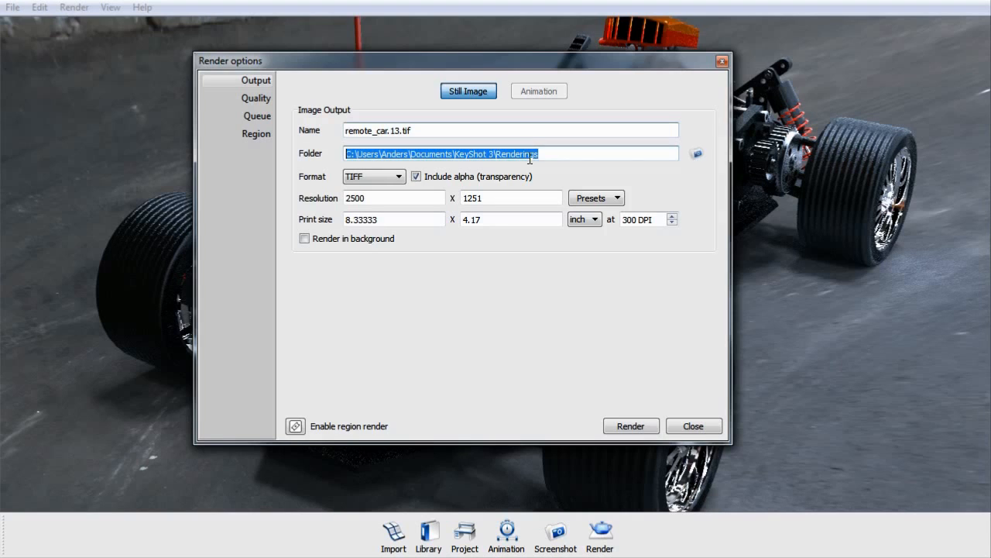
left_click(382, 177)
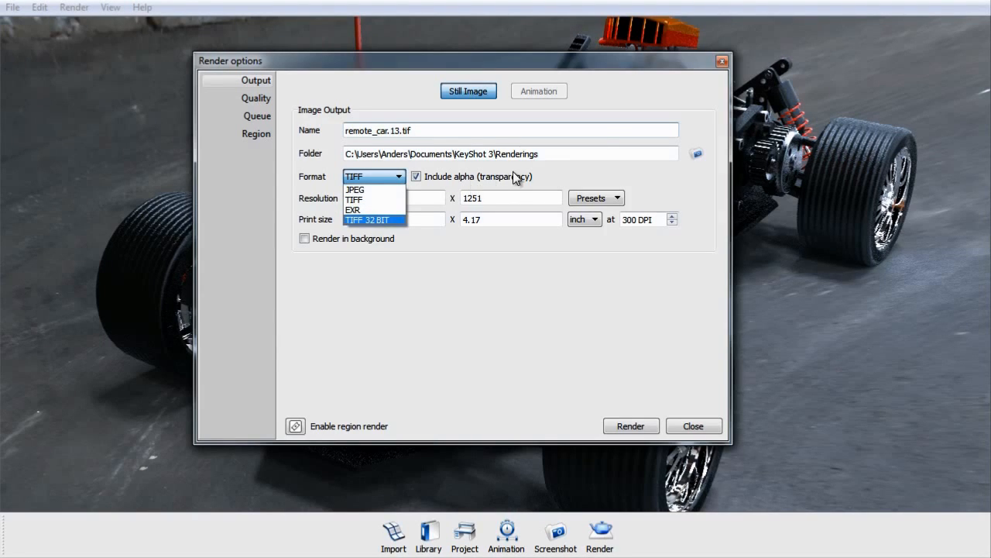
left_click(609, 132)
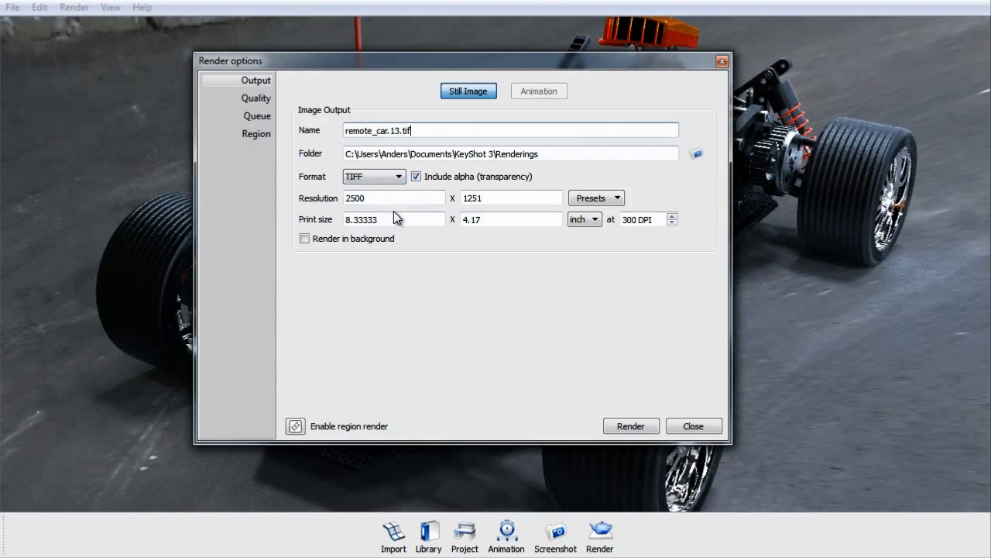
left_click(368, 220)
left_click_drag(587, 68, 749, 150)
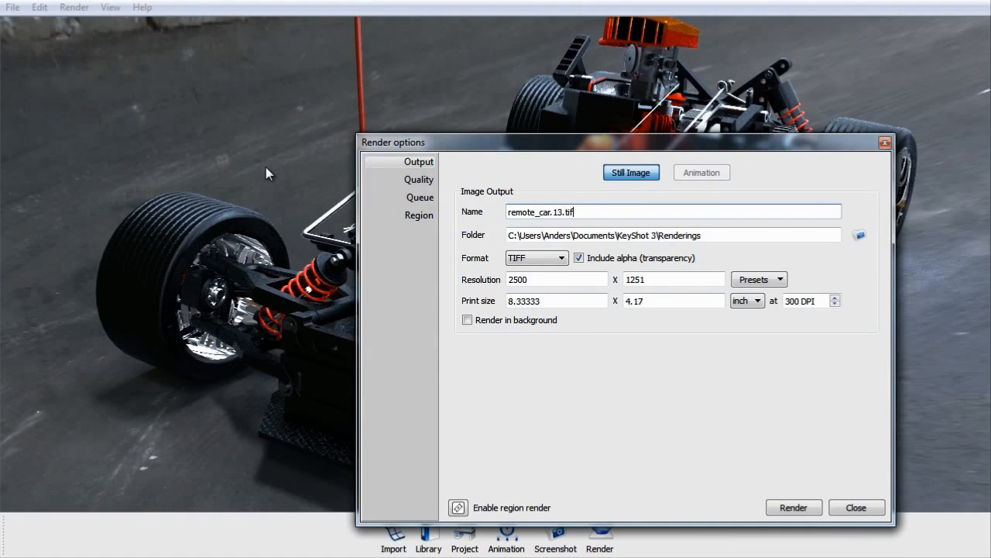
Step: Change the render quality mode from Advanced control to Maximum time
left_click(428, 180)
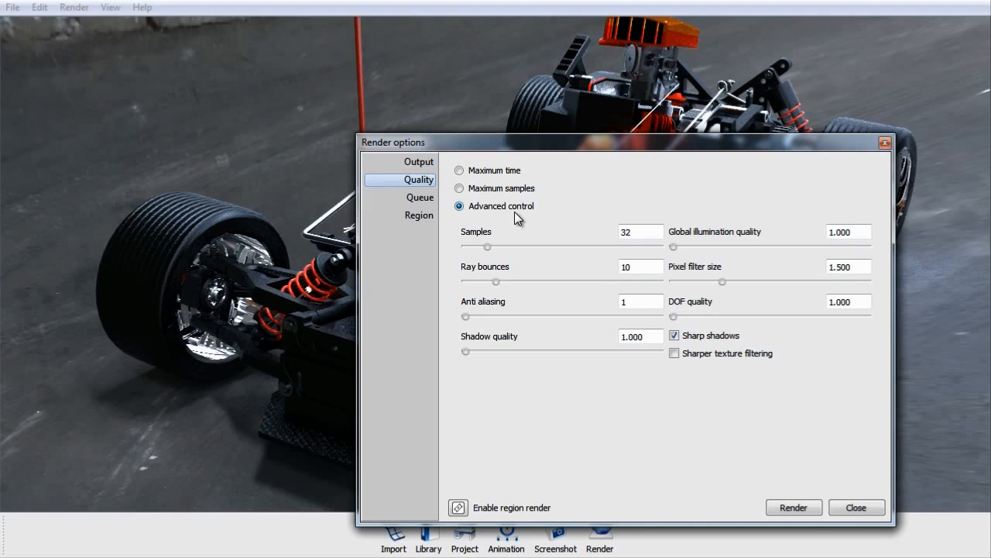
left_click(459, 171)
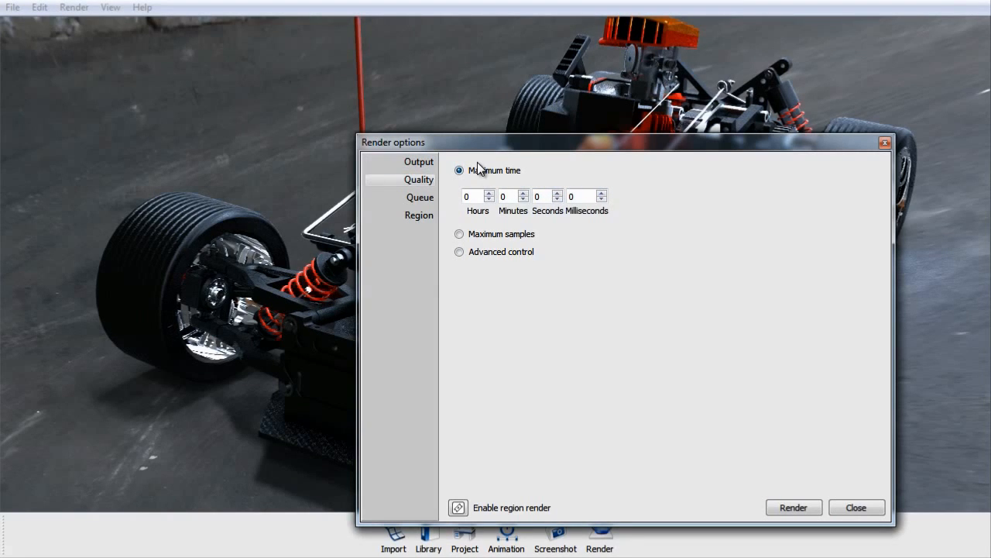
Step: Preview the Maximum samples quality mode, and set the render quality mode back to Advanced control
left_click(532, 234)
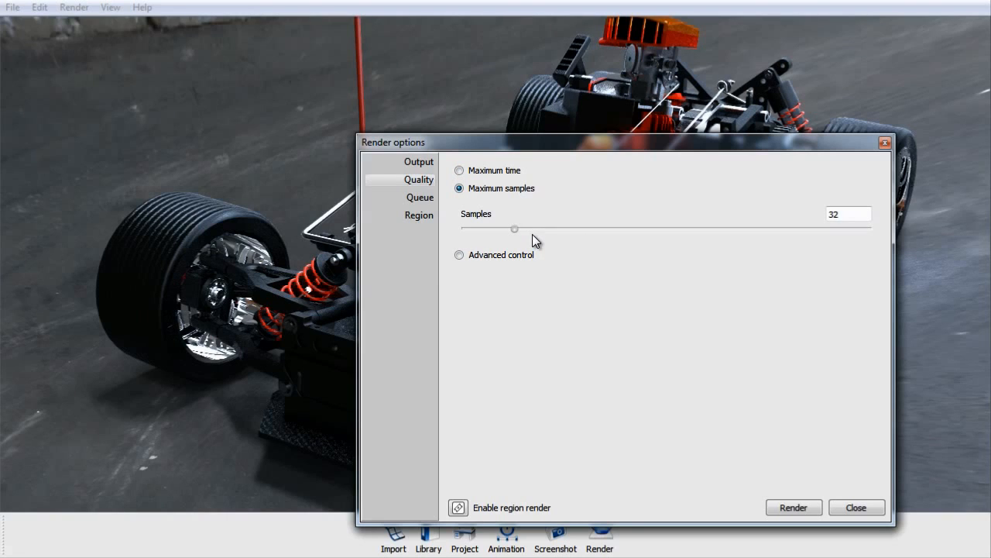
left_click_drag(630, 150, 600, 108)
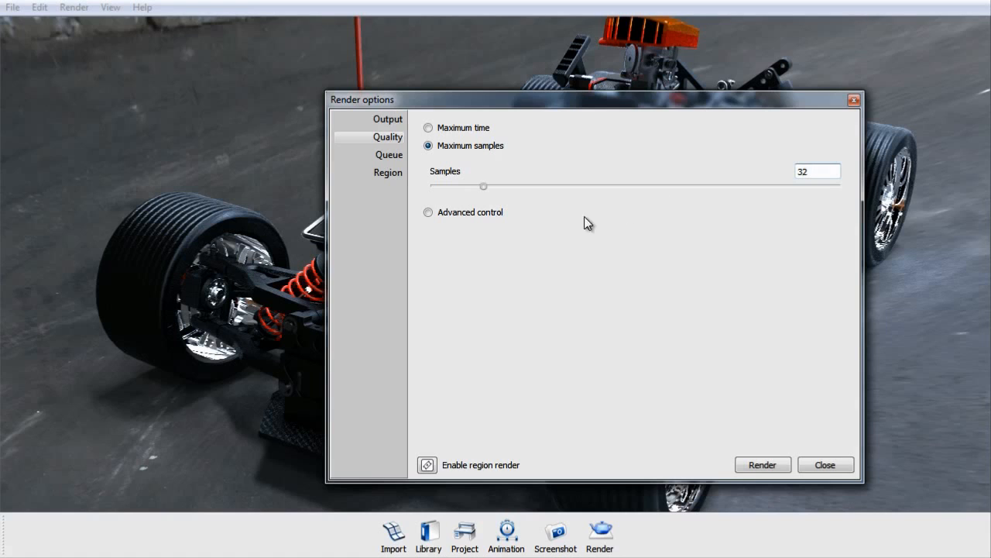
left_click(461, 214)
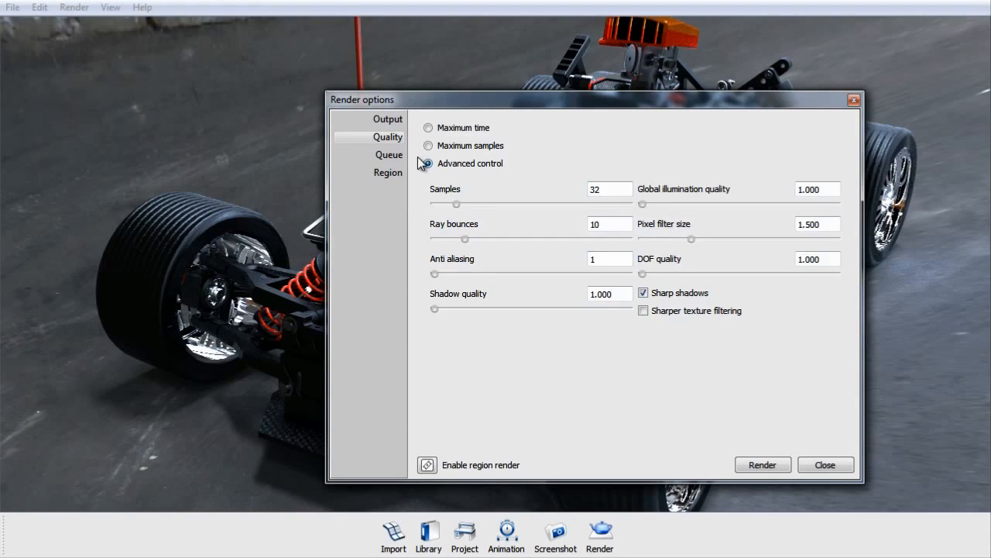
Step: Examine the render queue's job controls and the region position settings, and close the render options
left_click(383, 156)
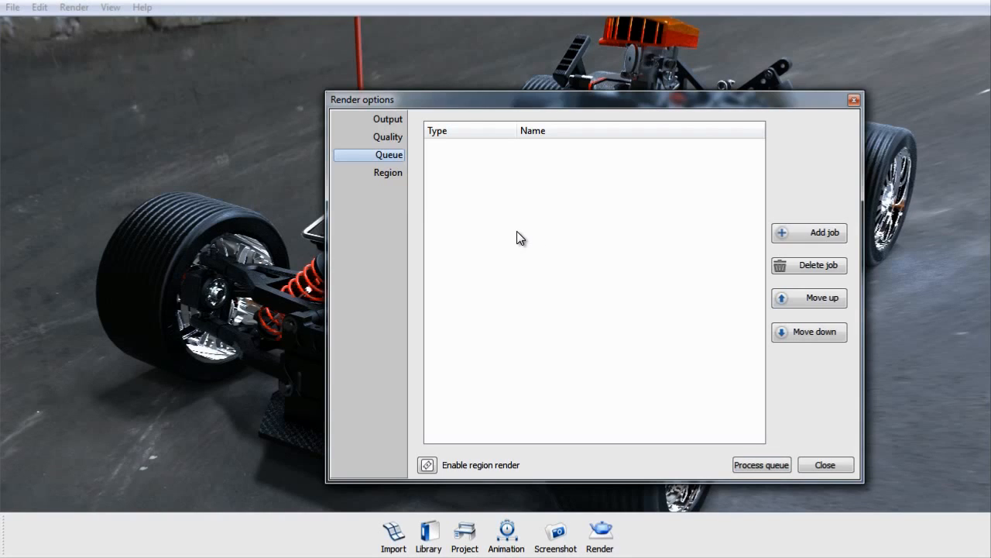
left_click(385, 175)
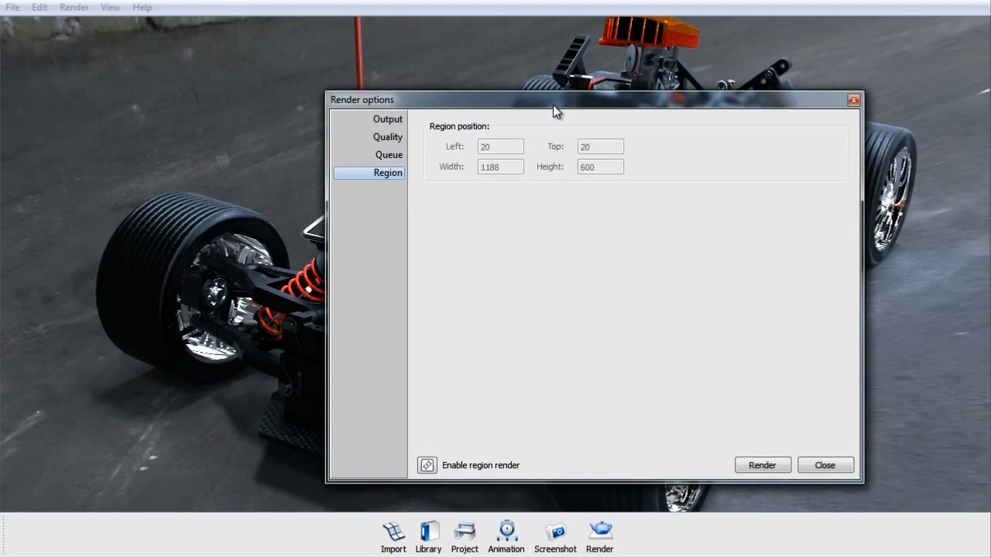
left_click_drag(553, 104, 304, 236)
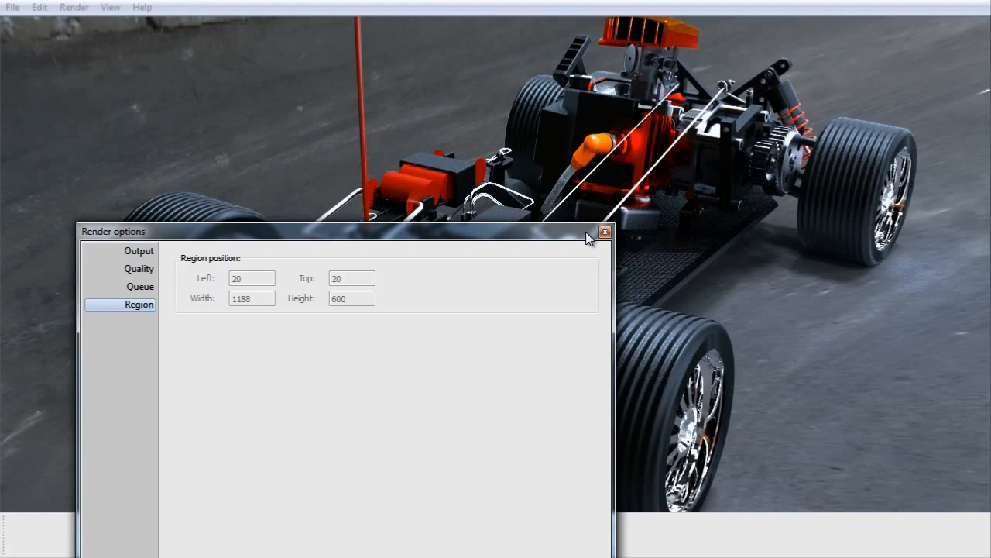
left_click_drag(571, 234, 552, 134)
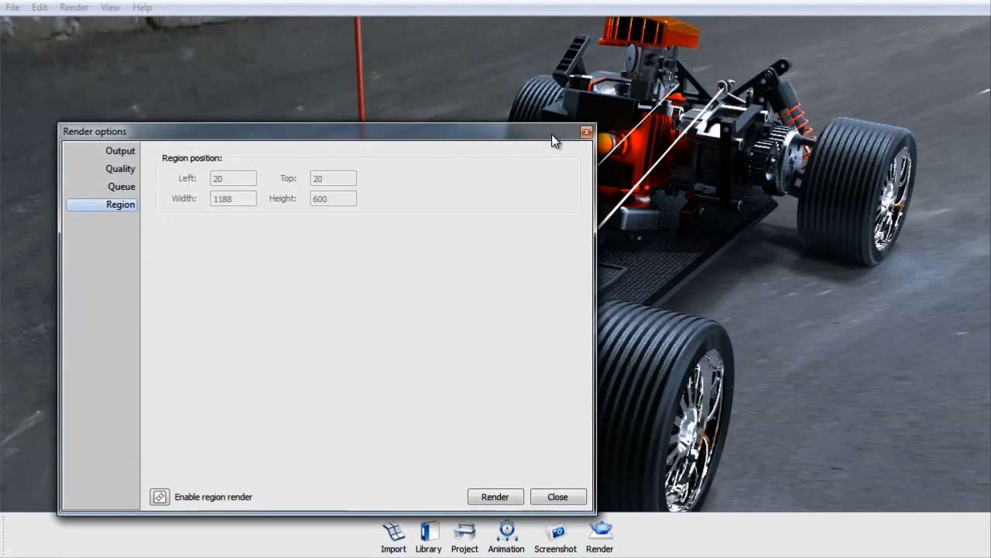
left_click(586, 132)
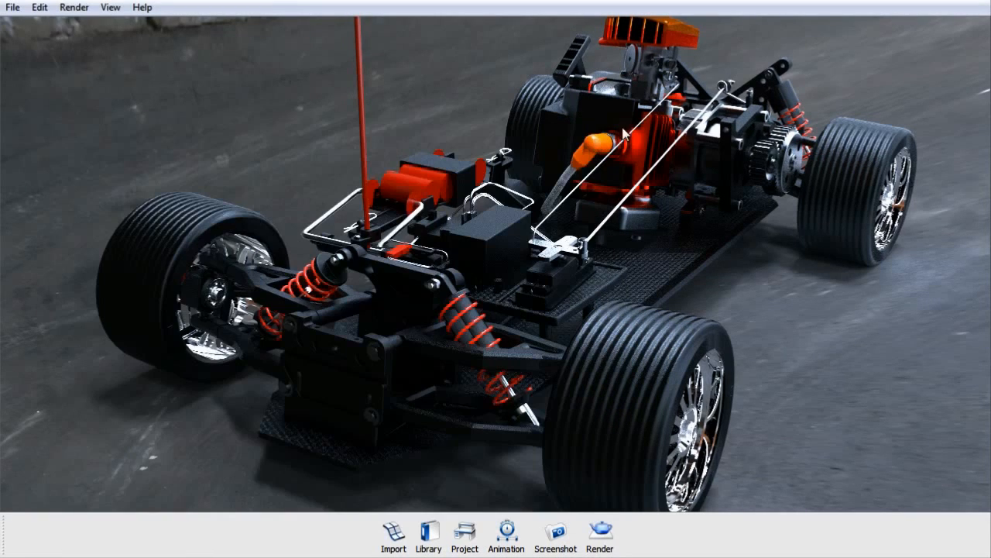